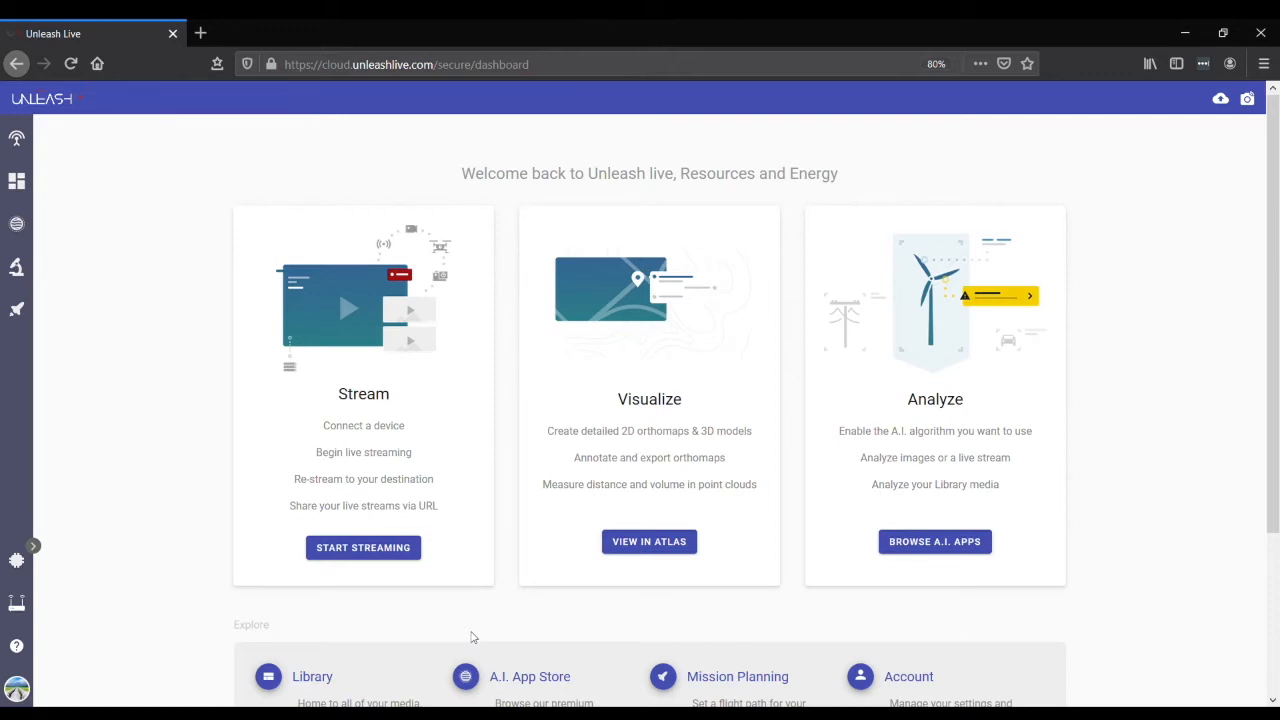
- Open Fusion Atlas and check which upload sources it offers, without uploading anything
{"action": "left_click", "coordinate": [17, 226]}
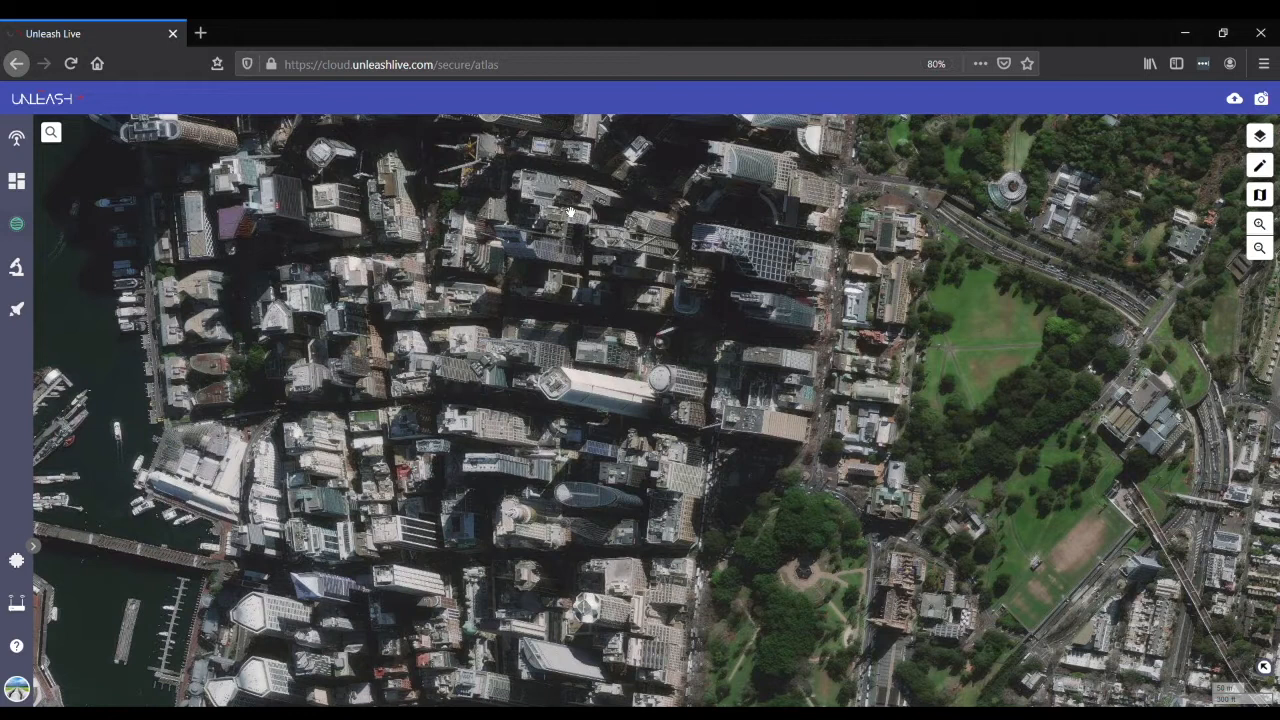
{"action": "left_click", "coordinate": [1235, 100]}
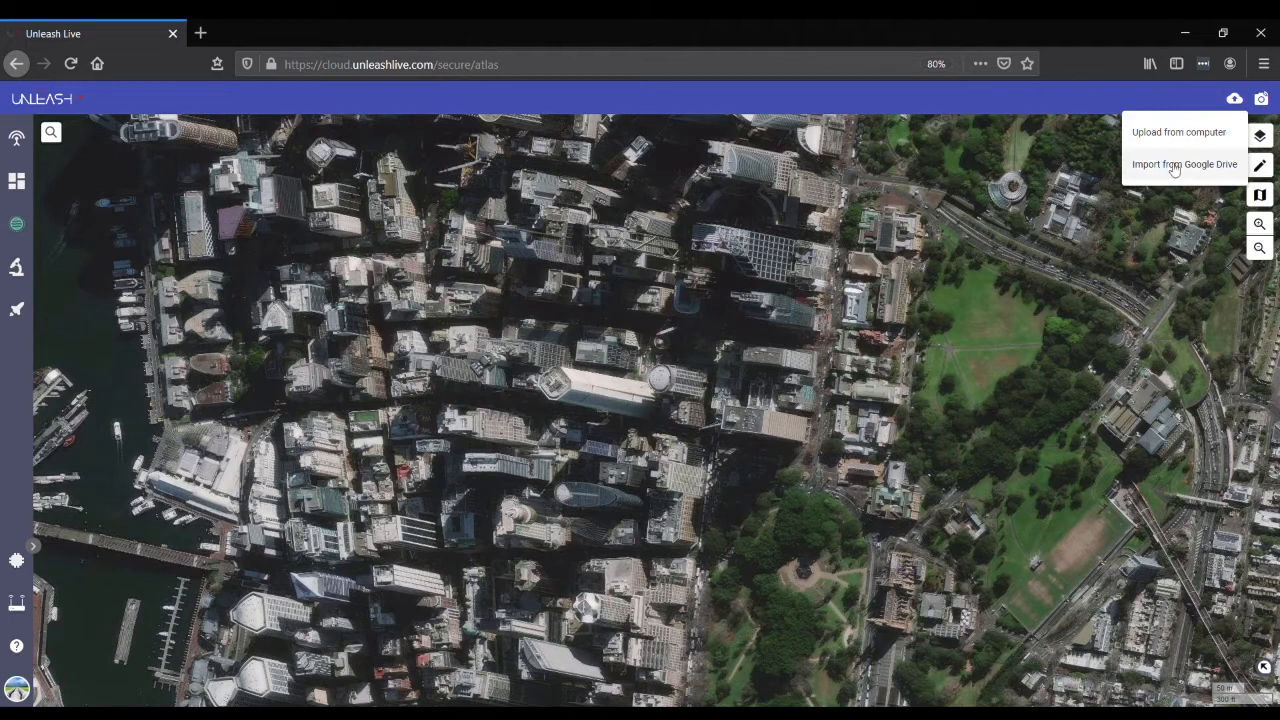
{"action": "left_click", "coordinate": [1136, 288]}
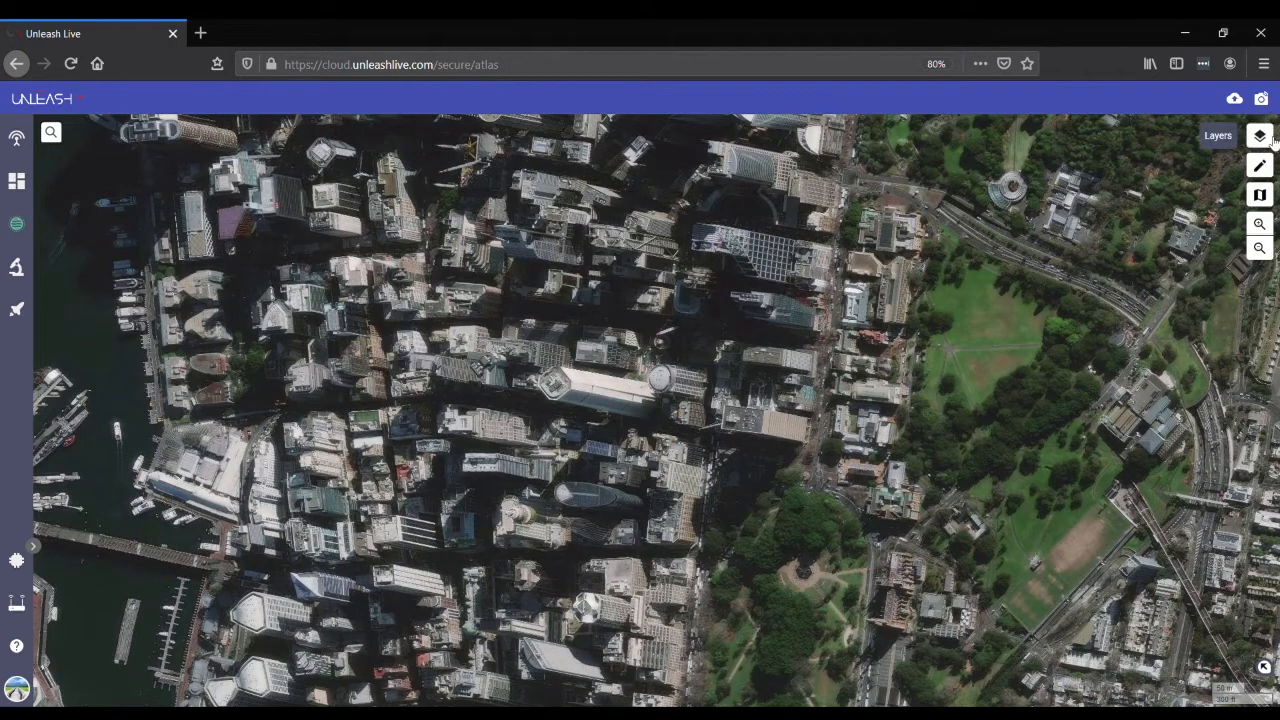
- Show the list of layers and switch the basemap to Map view
{"action": "left_click", "coordinate": [1262, 137]}
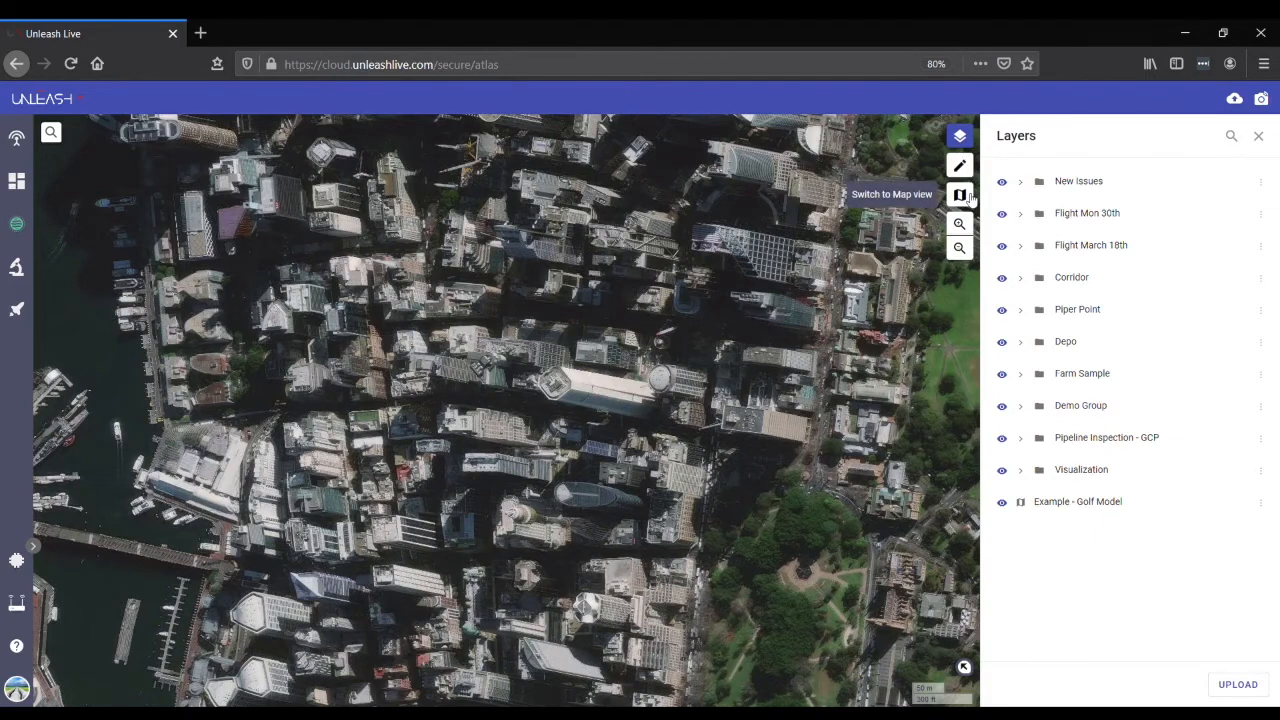
{"action": "left_click", "coordinate": [960, 195]}
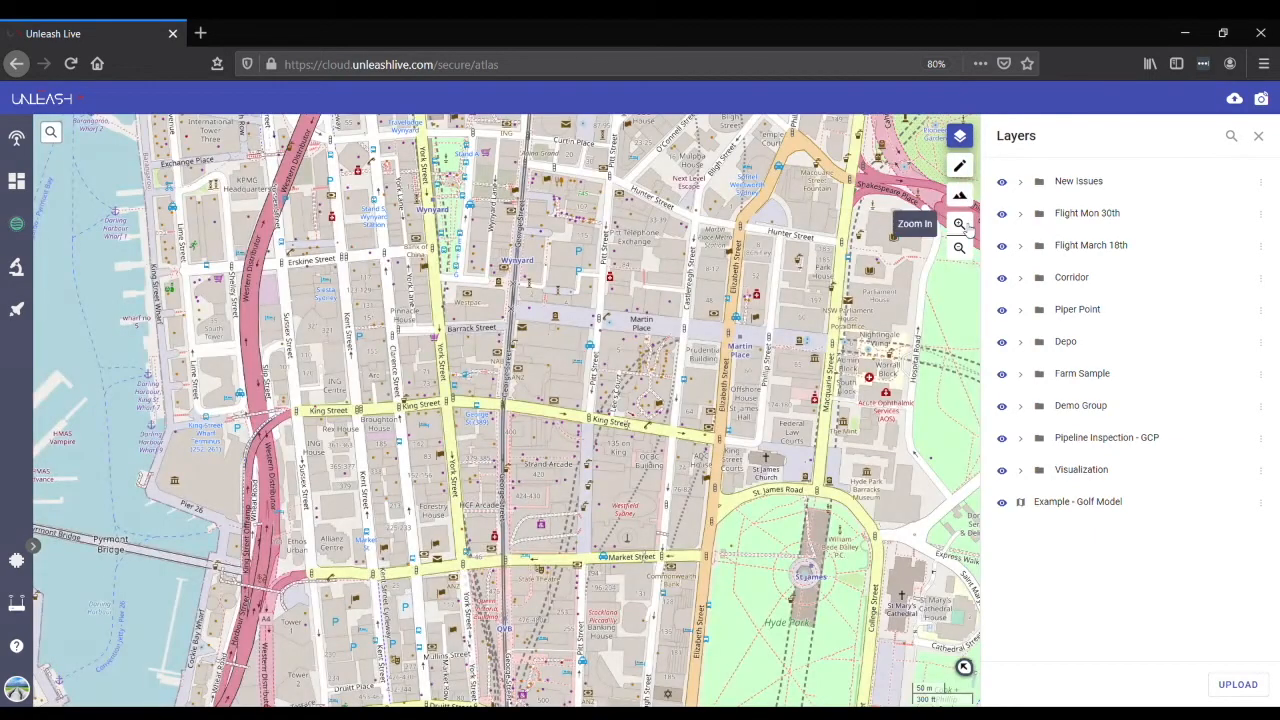
{"action": "left_click", "coordinate": [960, 224]}
{"action": "left_click", "coordinate": [960, 248]}
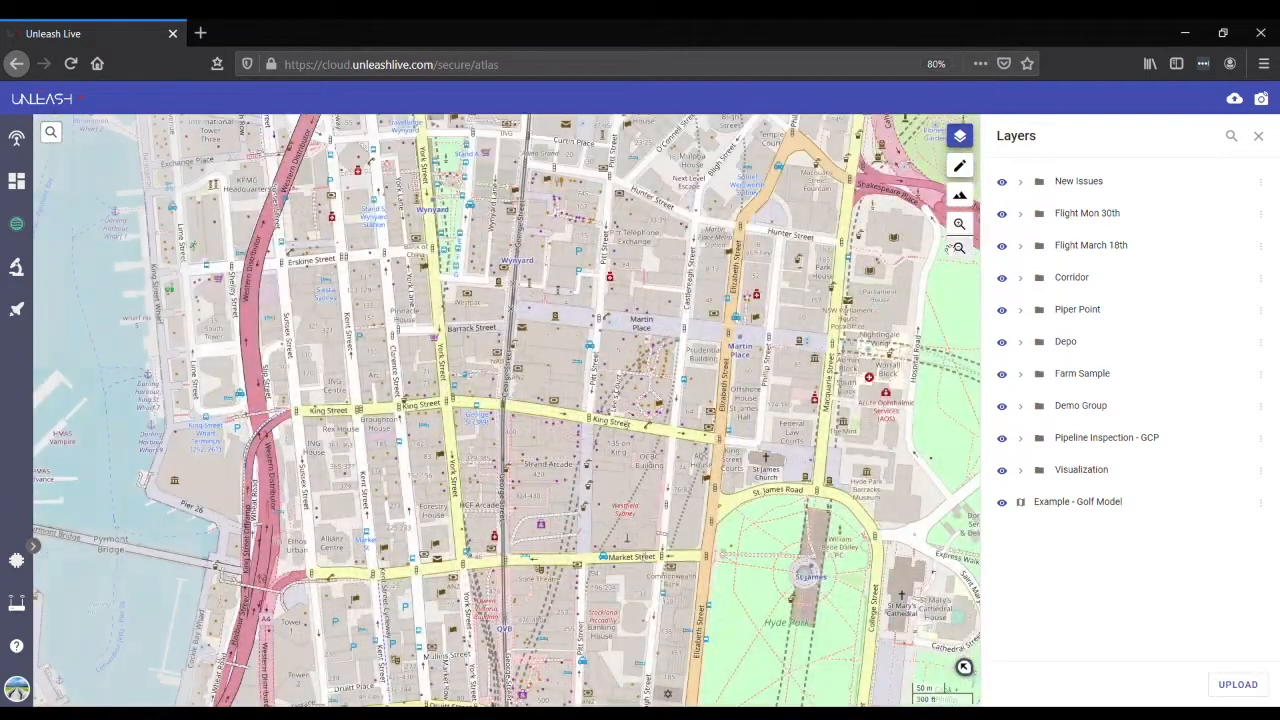
{"action": "left_click", "coordinate": [965, 670]}
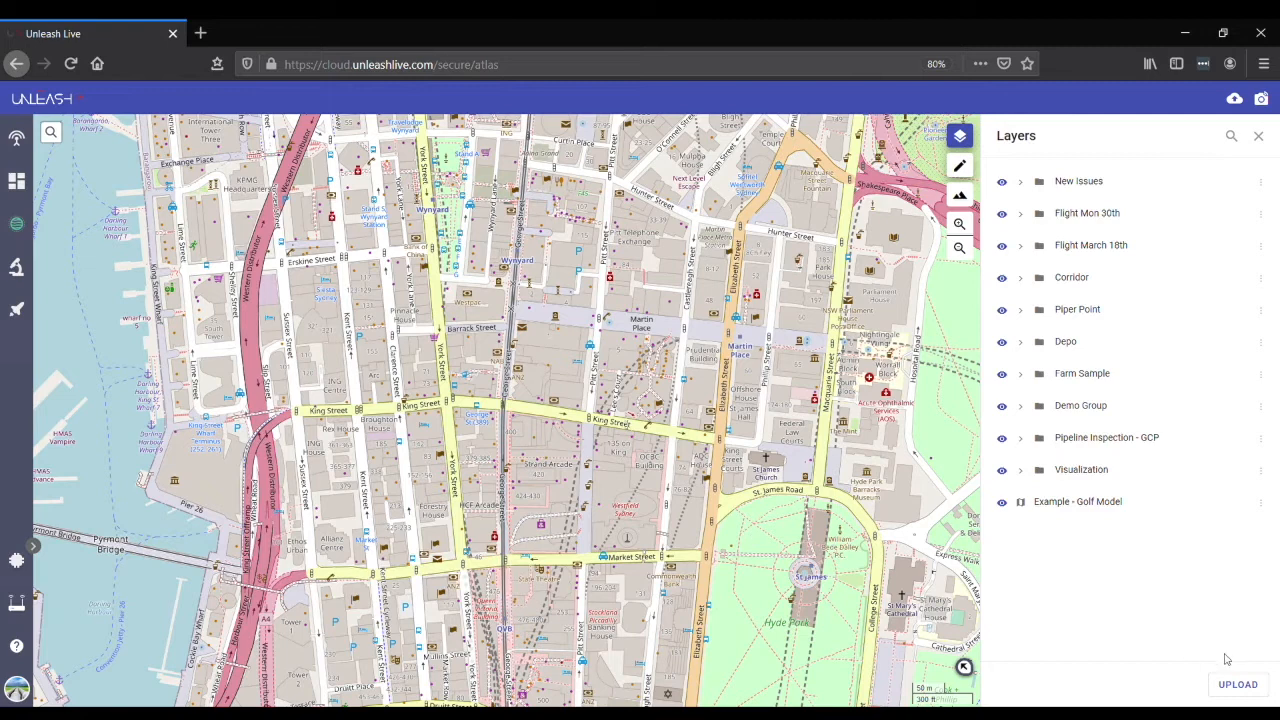
- Check the file formats accepted for layer upload without uploading, and open the map's address search
{"action": "left_click", "coordinate": [1243, 683]}
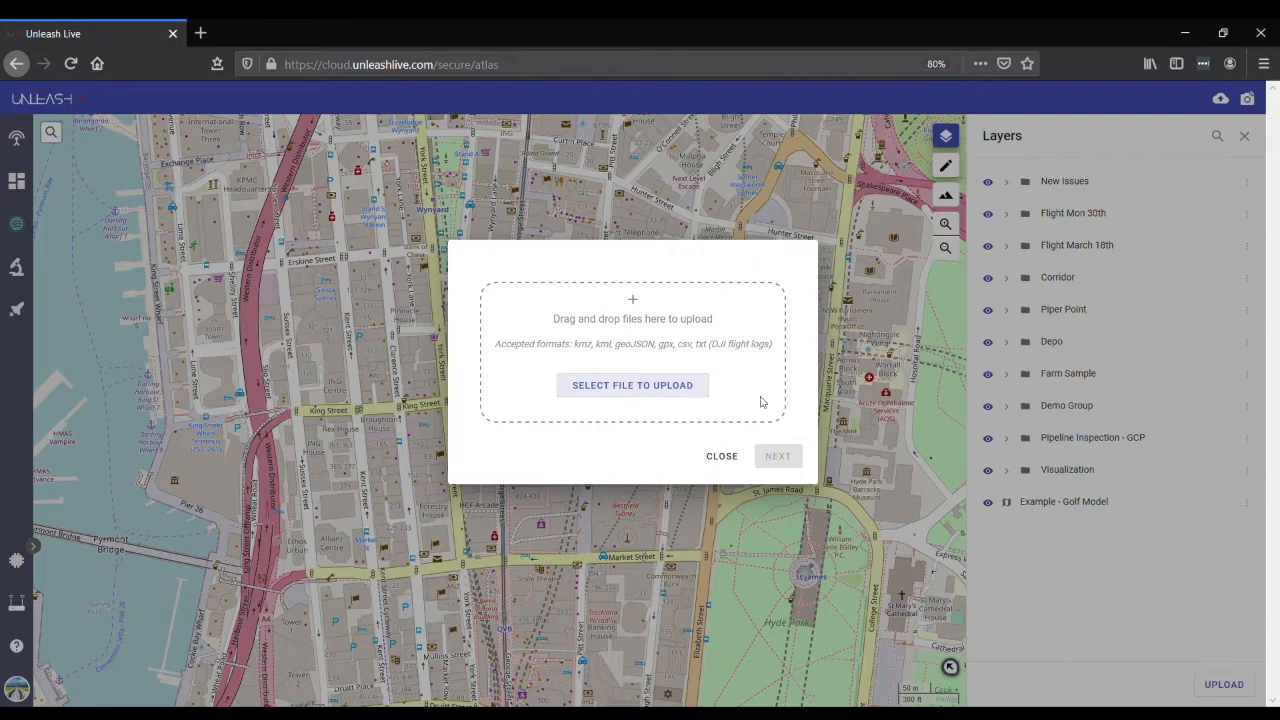
{"action": "left_click", "coordinate": [738, 456]}
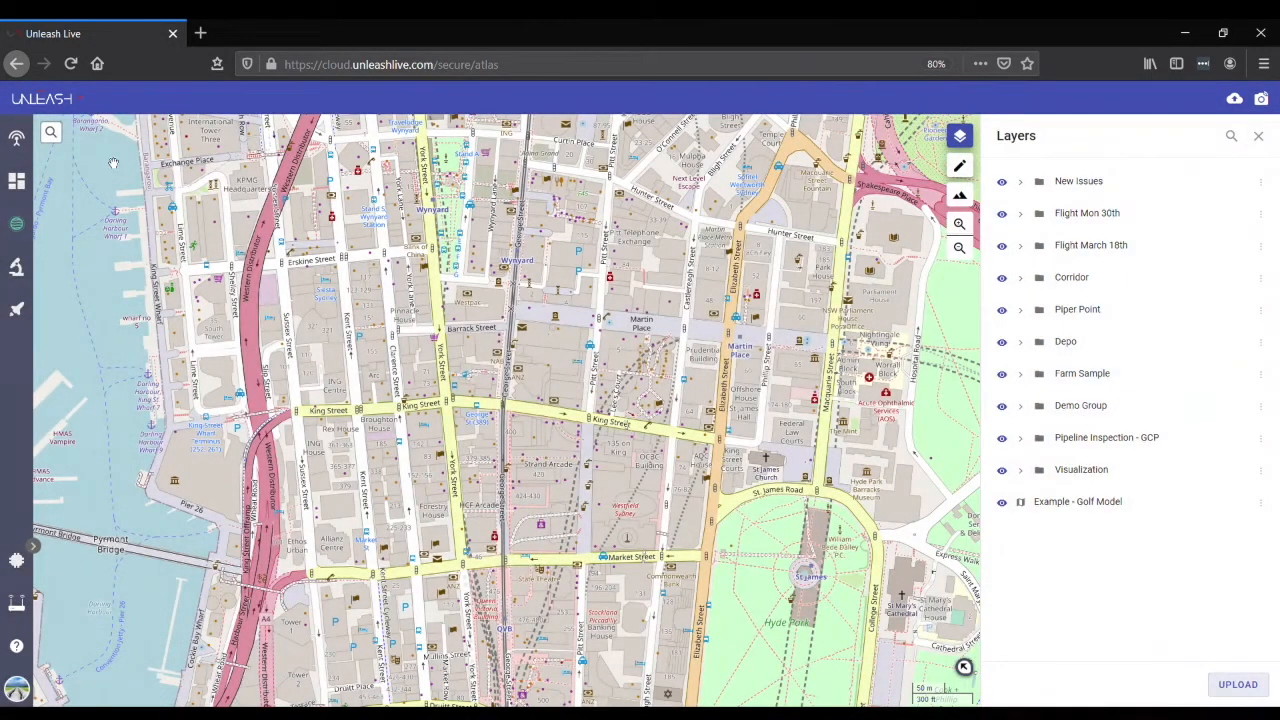
{"action": "left_click", "coordinate": [62, 134]}
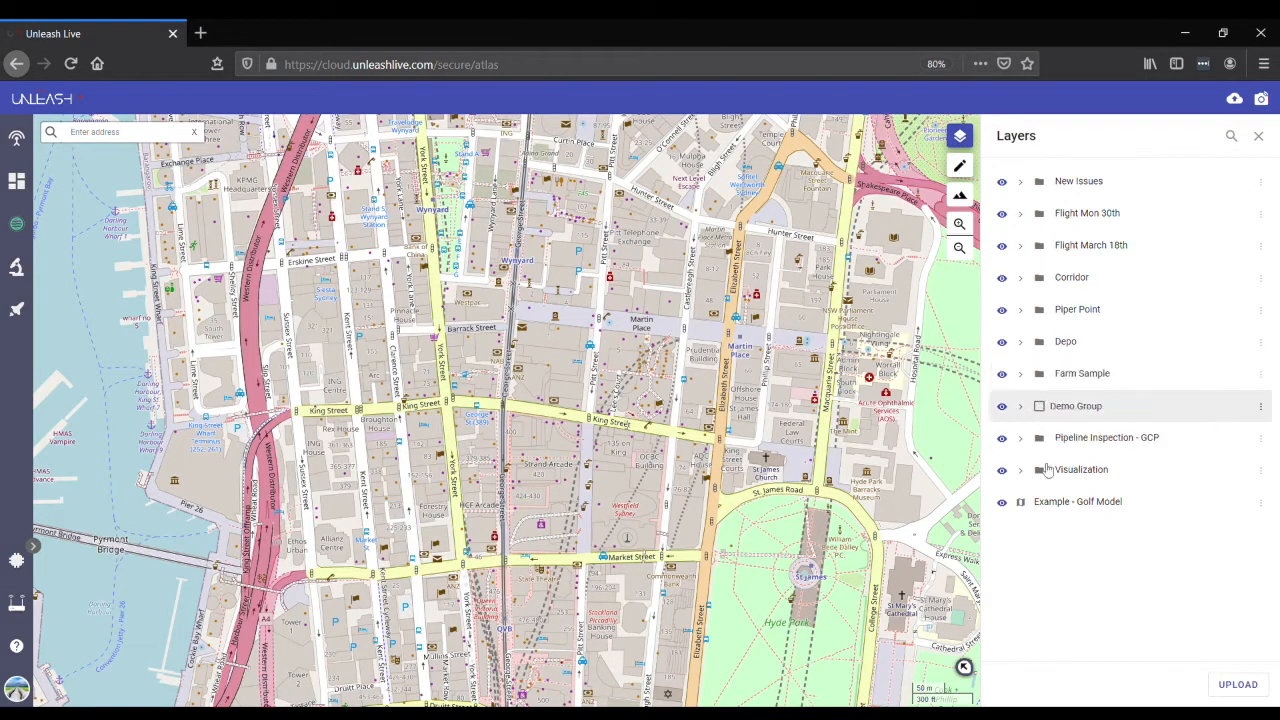
- Go to the location of the farm-sample layer in the Farm Sample group and switch the basemap to Terrain view
{"action": "left_click", "coordinate": [1021, 376]}
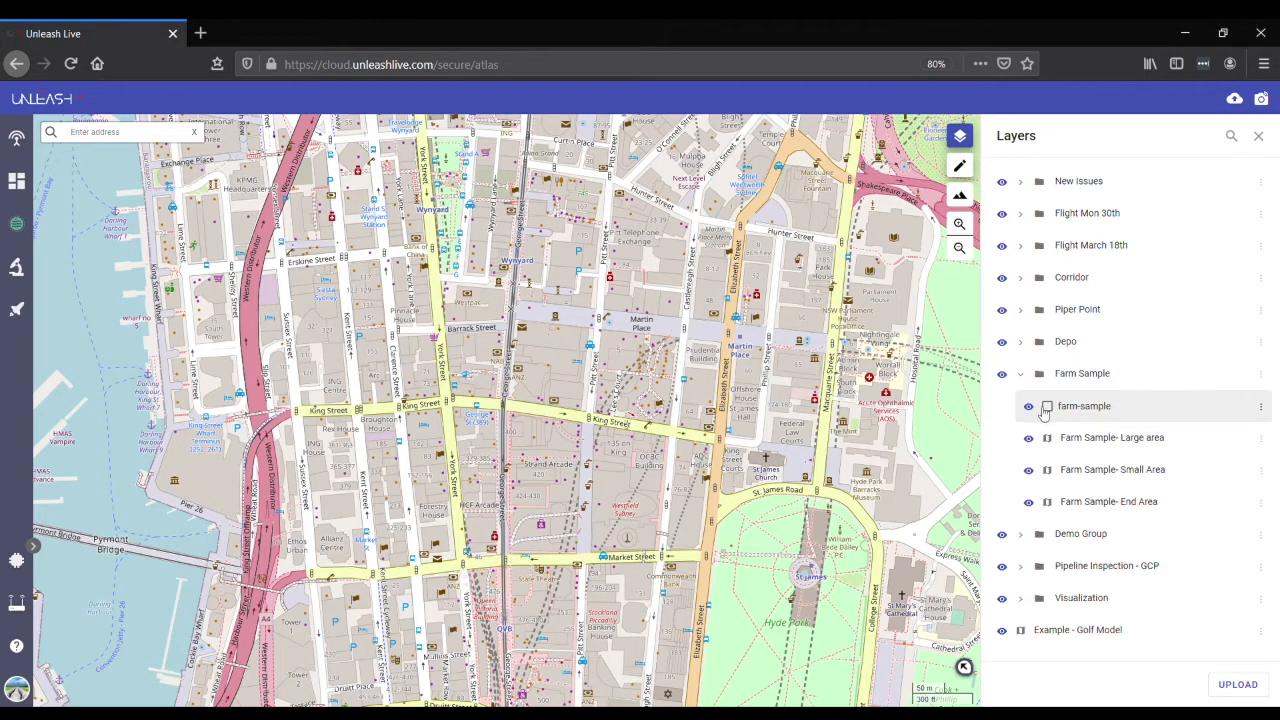
{"action": "left_click", "coordinate": [1262, 408]}
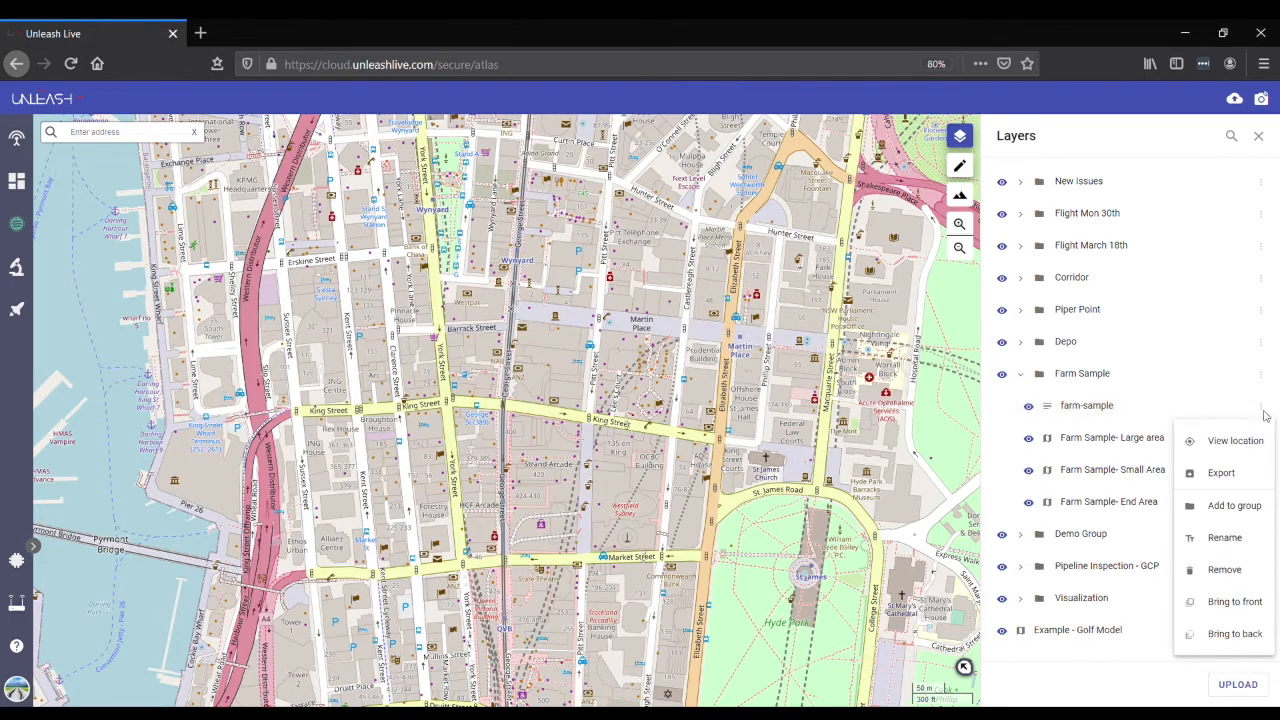
{"action": "left_click", "coordinate": [1236, 441]}
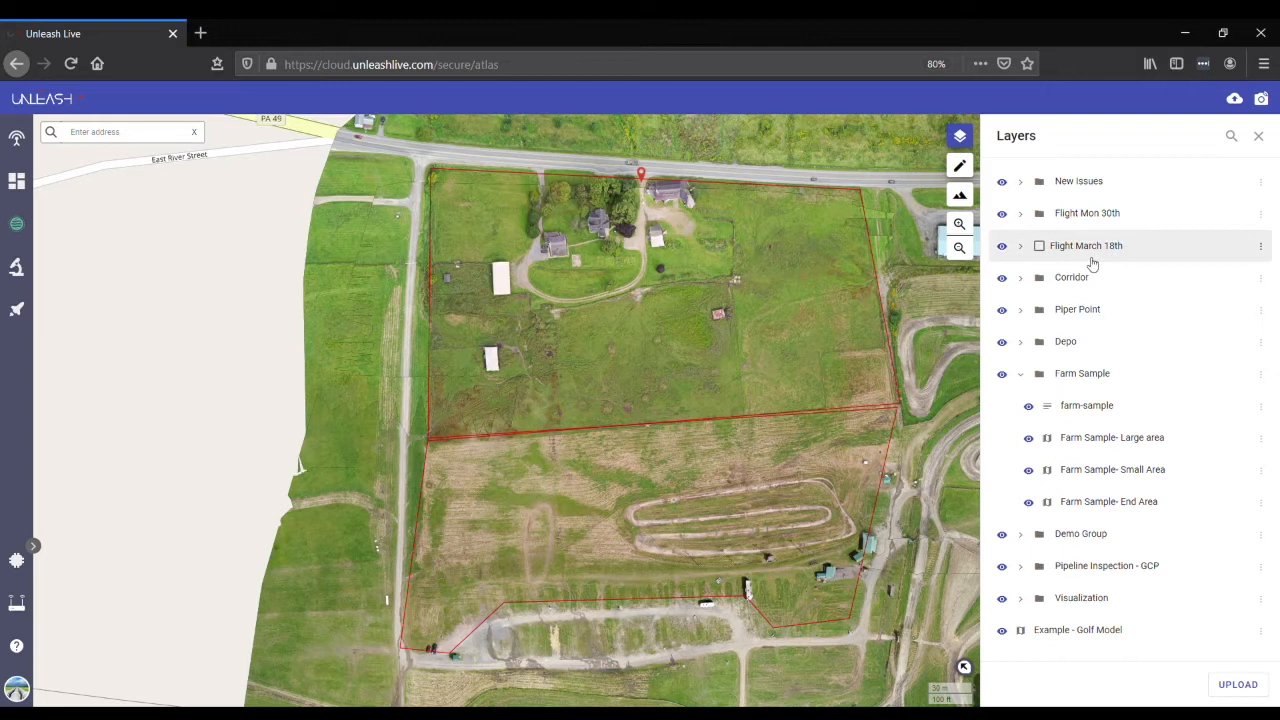
{"action": "left_click", "coordinate": [960, 250]}
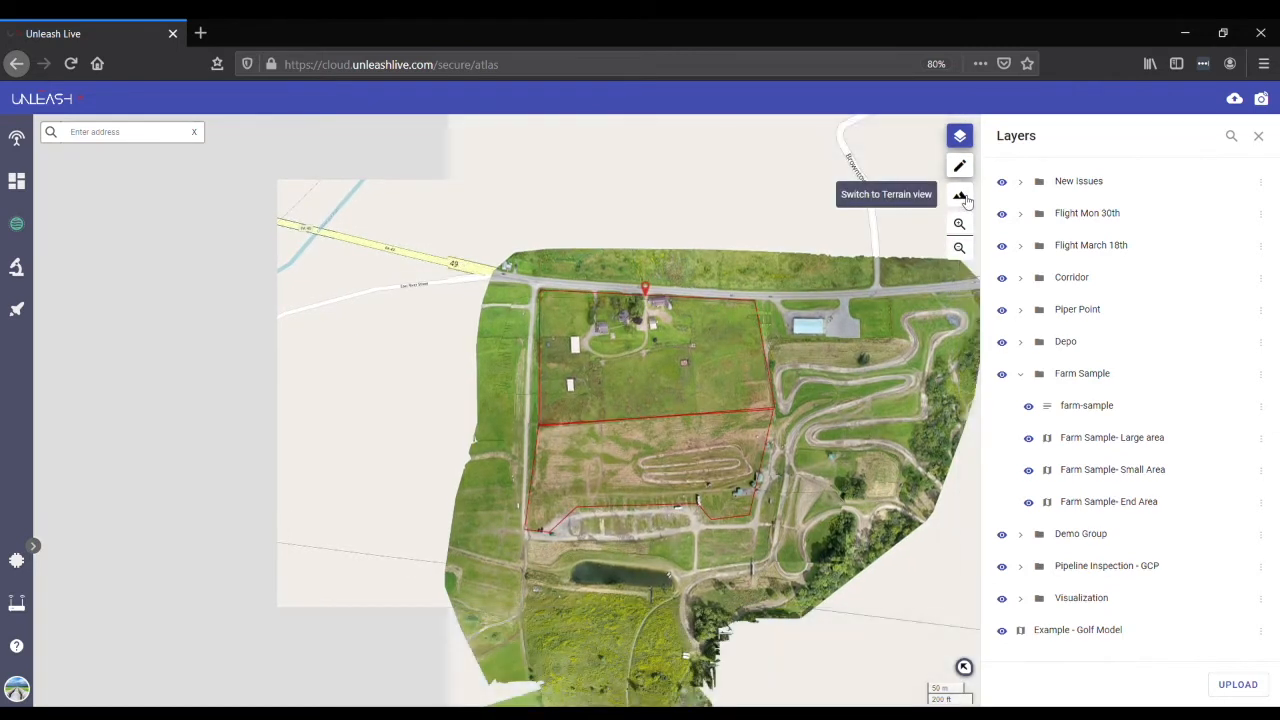
{"action": "left_click", "coordinate": [960, 196]}
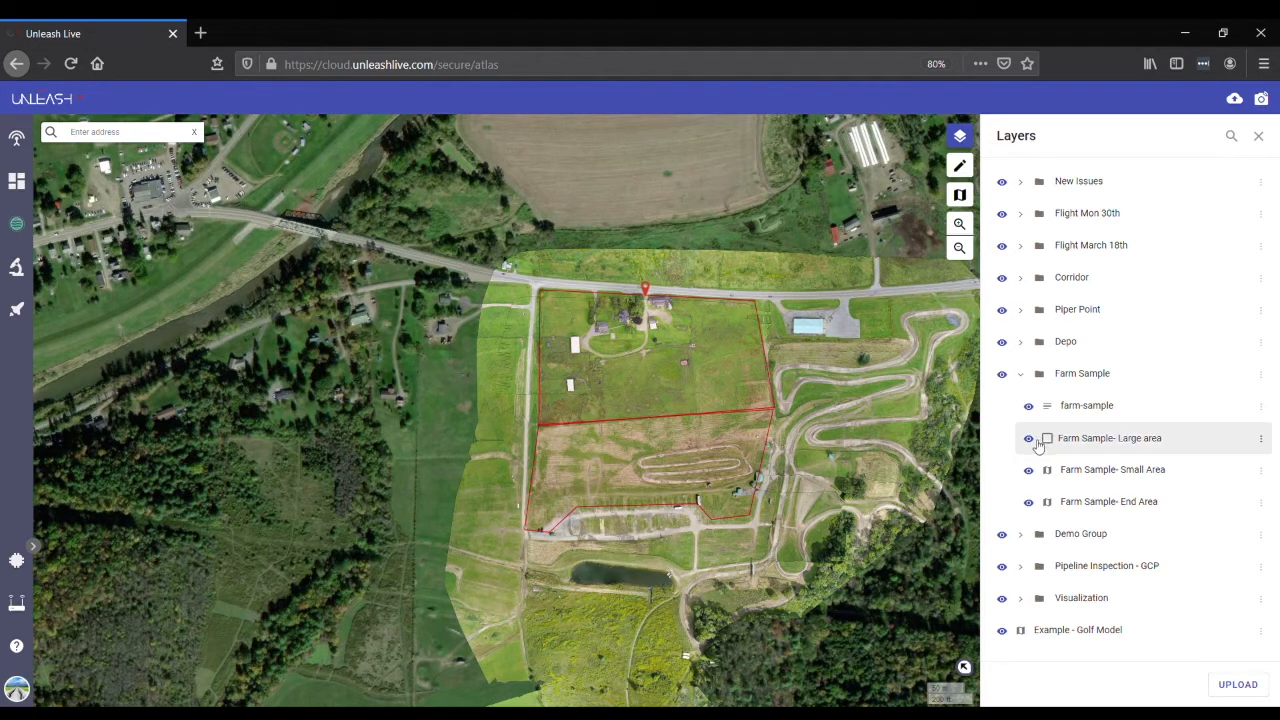
- Hide and show again individual layers in the Farm Sample group, including the Small Area and Large area maps, and finally the whole group
{"action": "left_click", "coordinate": [1029, 410]}
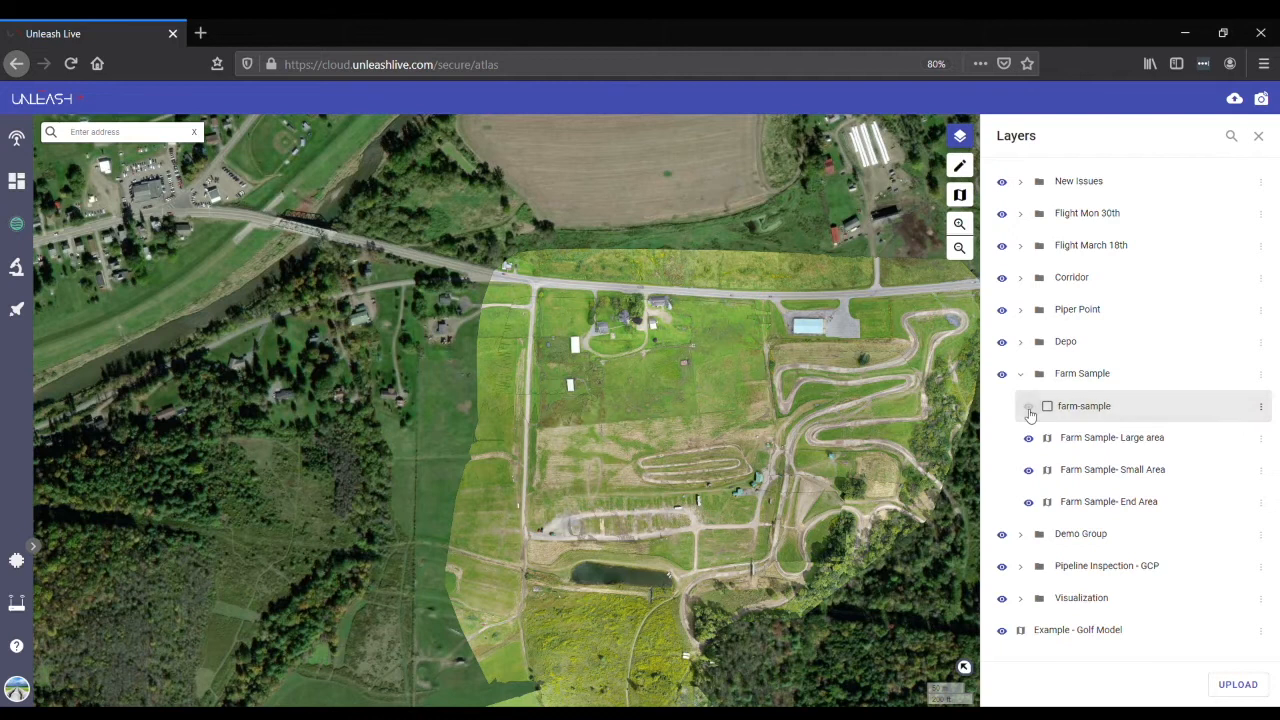
{"action": "left_click", "coordinate": [1030, 409]}
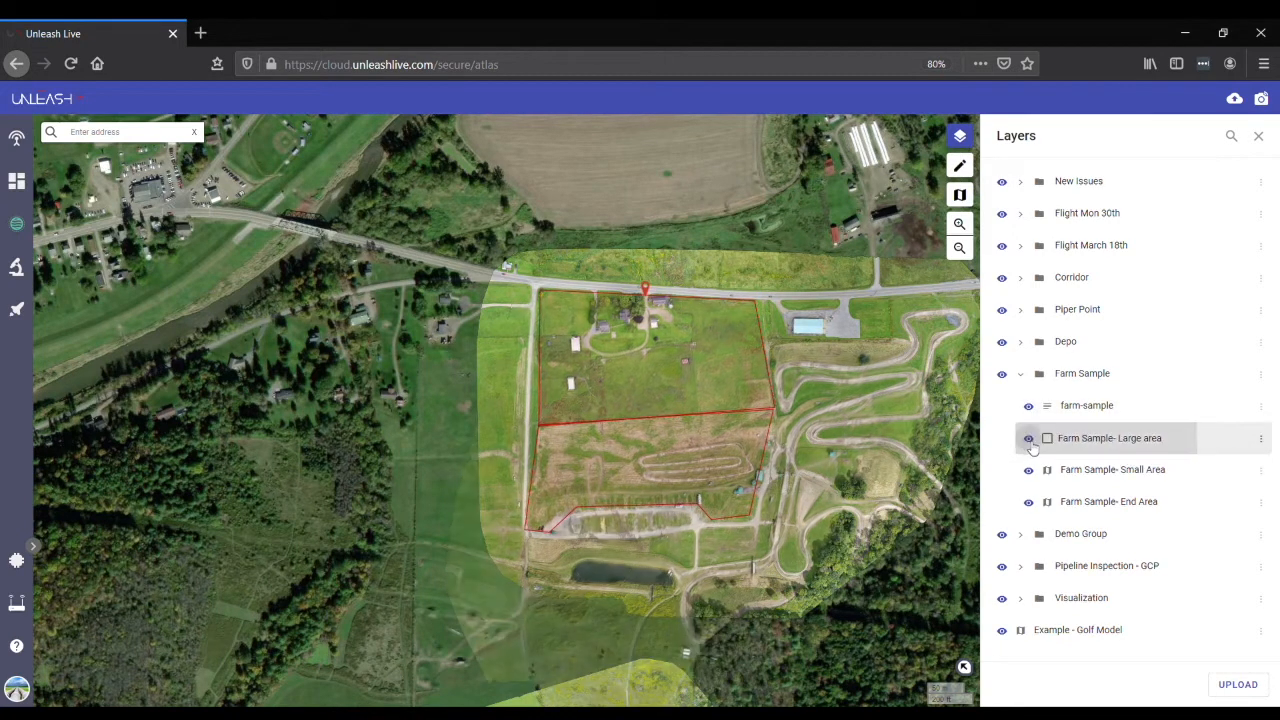
{"action": "left_click", "coordinate": [1029, 471]}
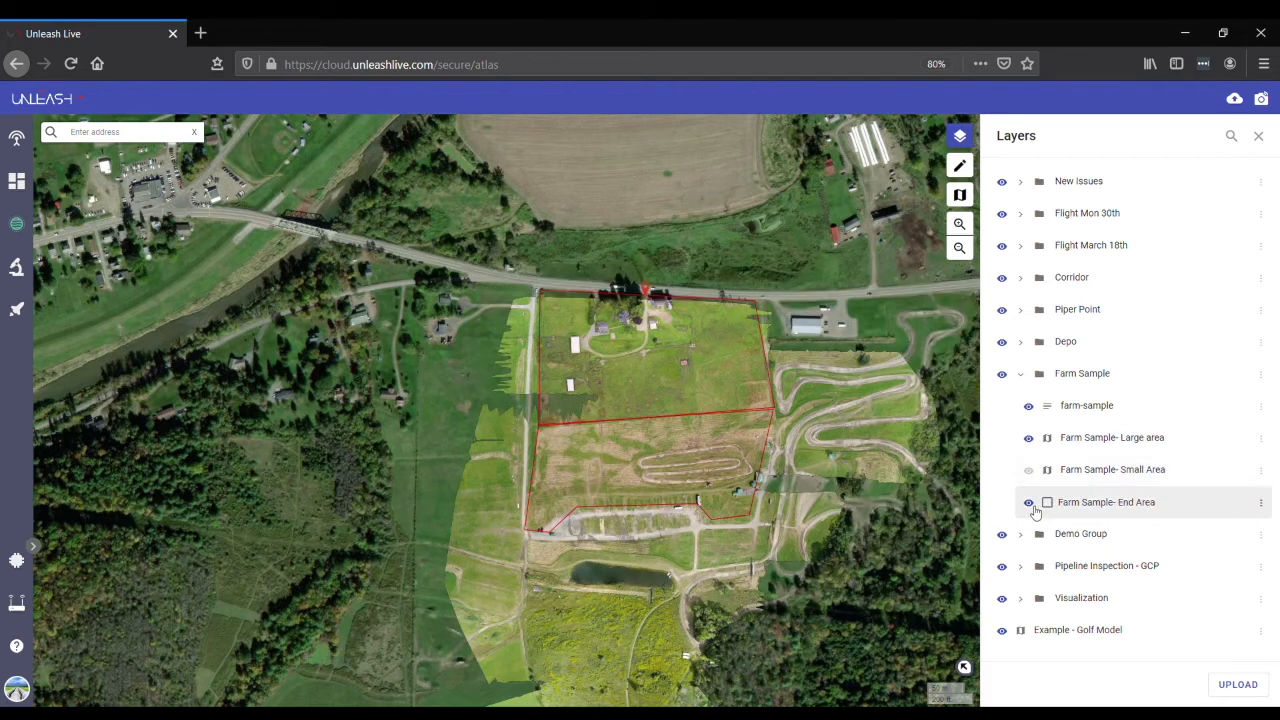
{"action": "left_click", "coordinate": [1029, 502]}
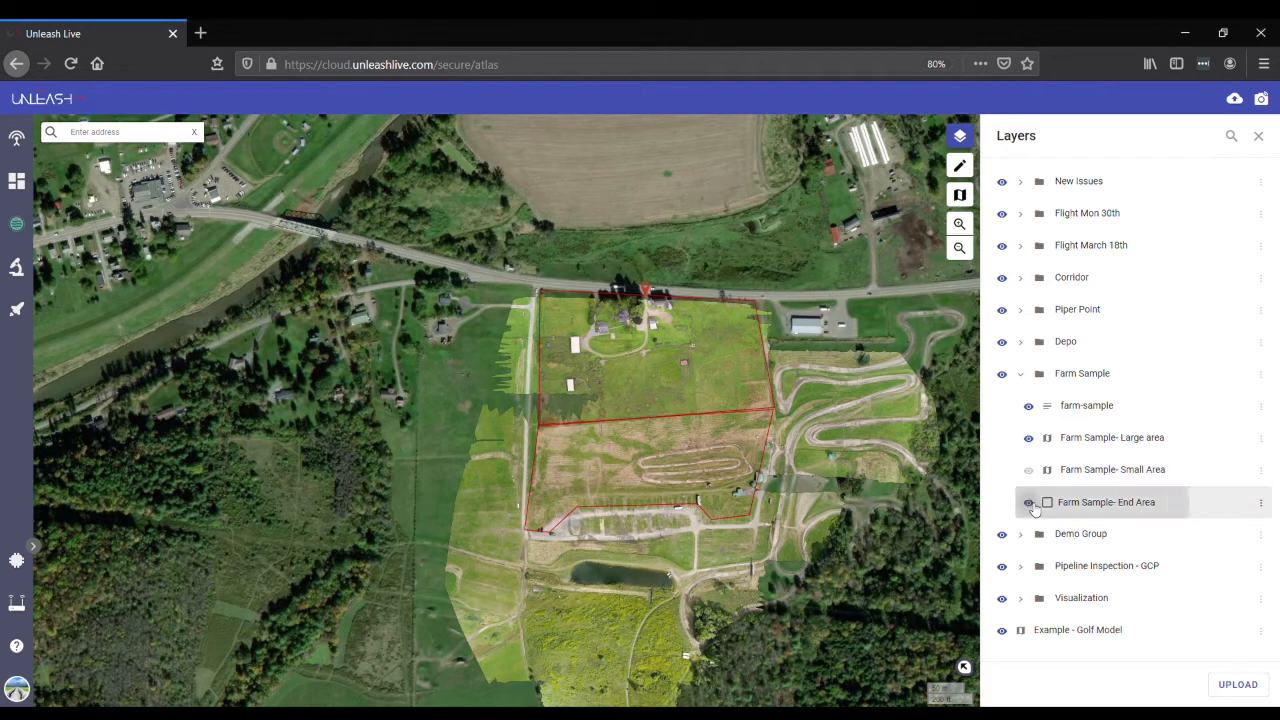
{"action": "left_click", "coordinate": [1029, 470]}
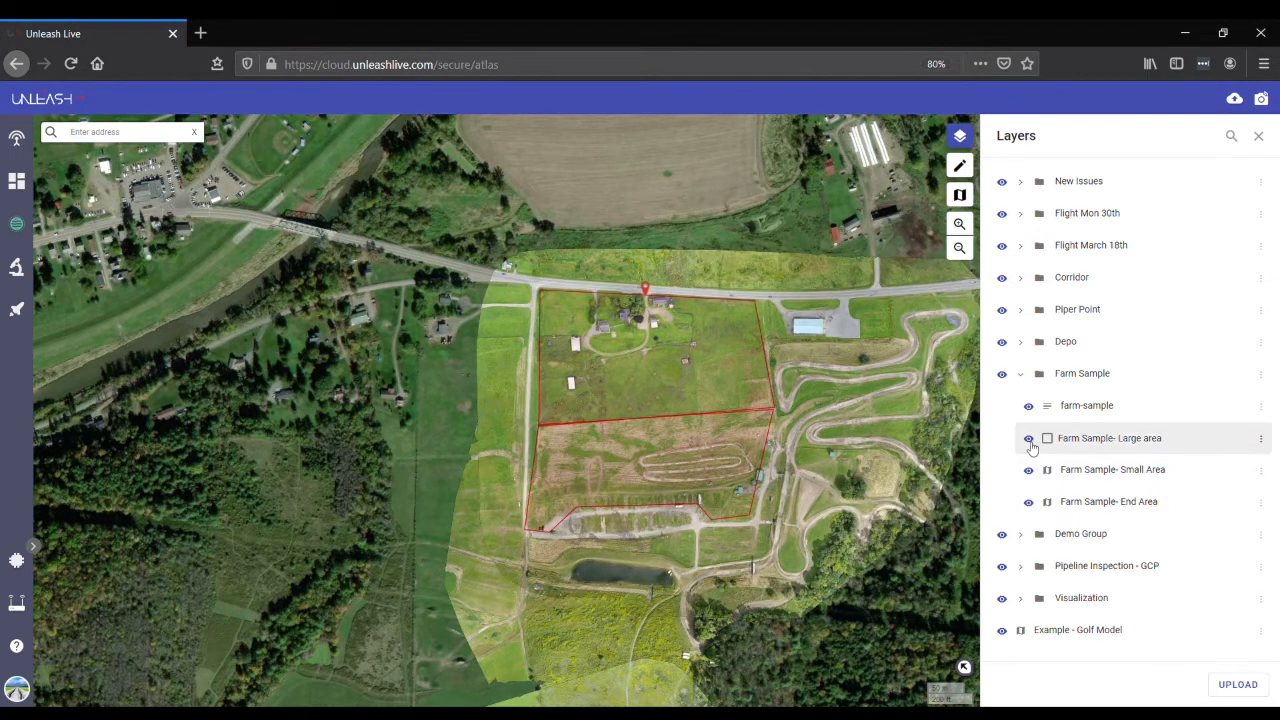
{"action": "left_click", "coordinate": [1028, 440]}
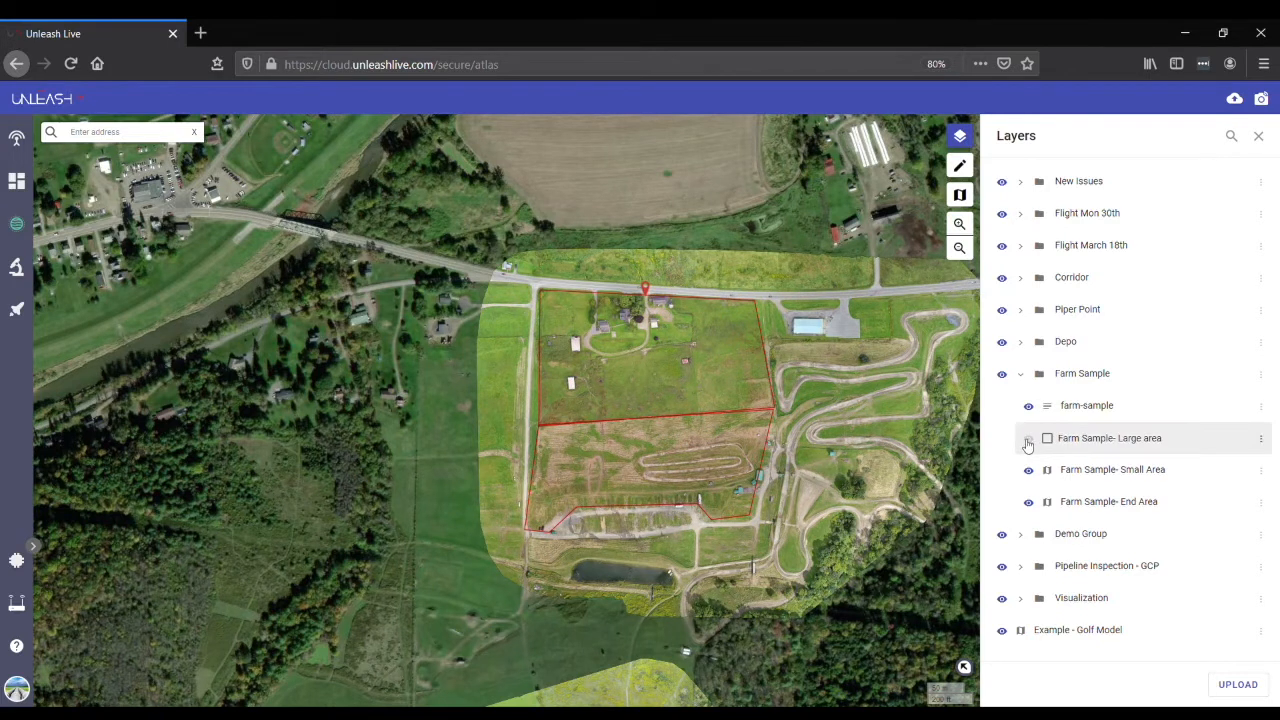
{"action": "left_click", "coordinate": [1028, 442]}
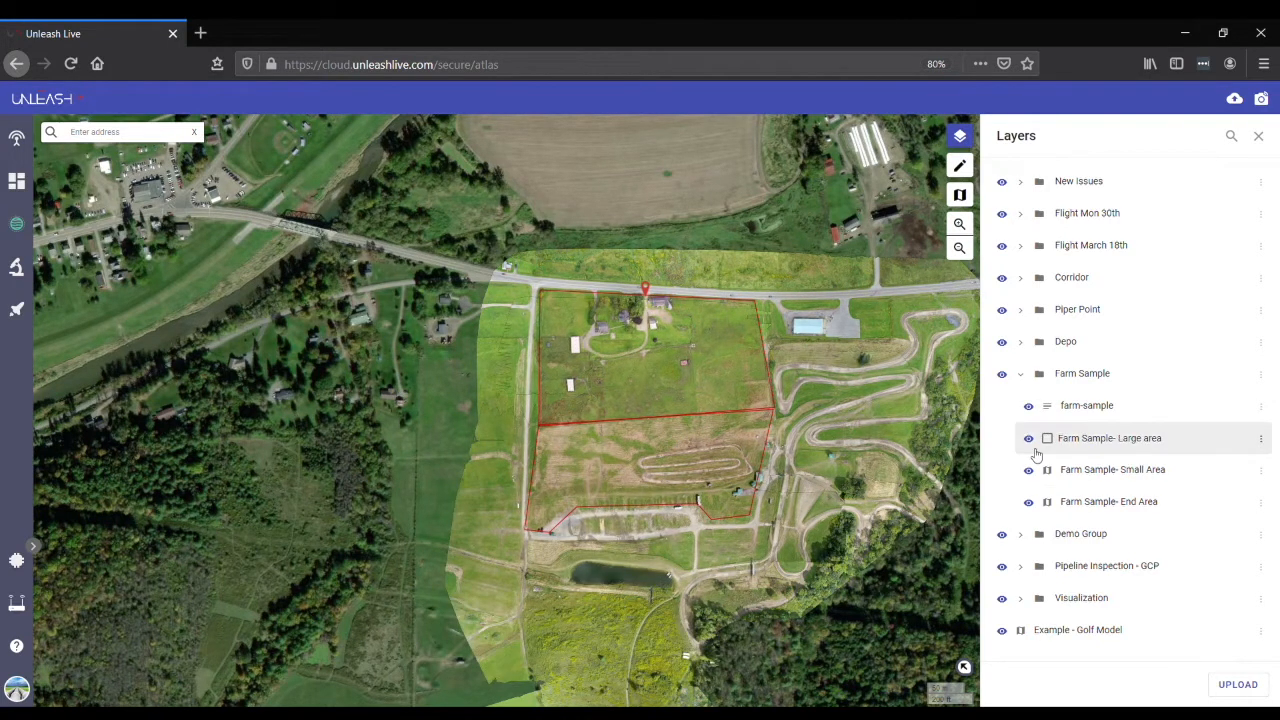
{"action": "left_click", "coordinate": [1002, 375]}
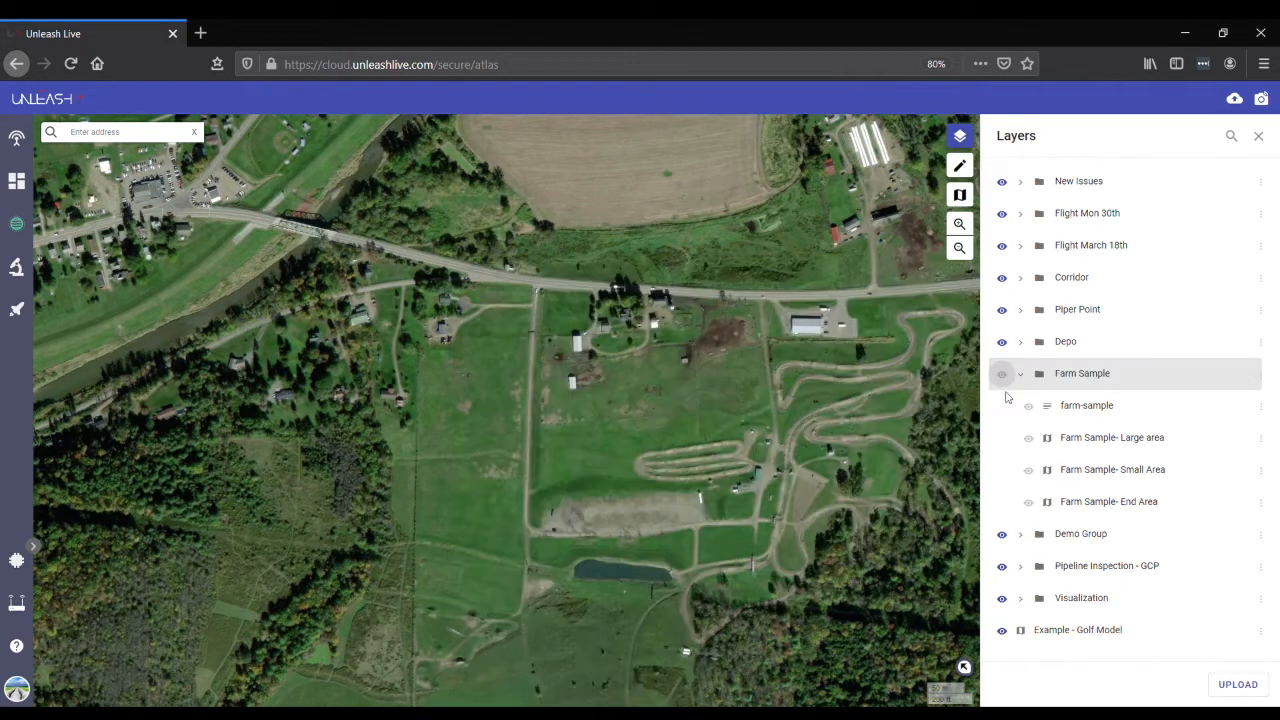
{"action": "left_click", "coordinate": [1003, 376]}
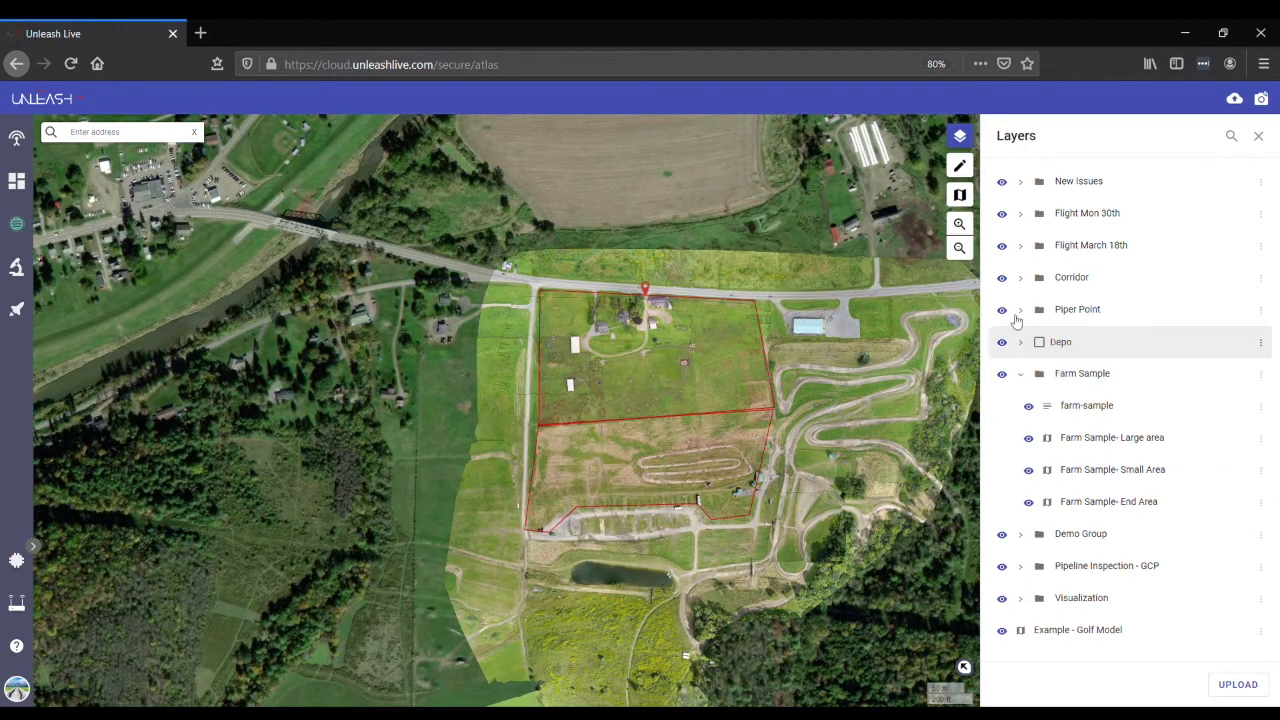
- Expand the Corridor group and go to the location of its distribution-center layer
{"action": "left_click", "coordinate": [1264, 278]}
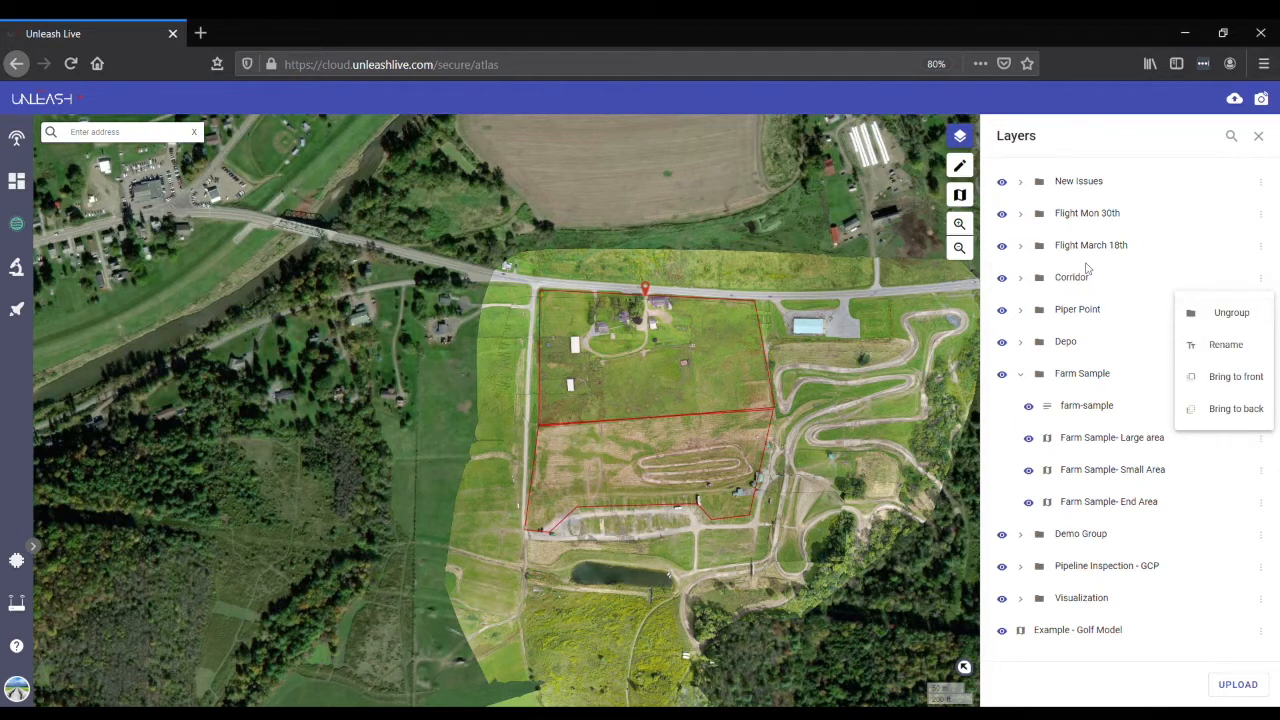
{"action": "left_click", "coordinate": [1019, 280]}
{"action": "left_click", "coordinate": [1021, 279]}
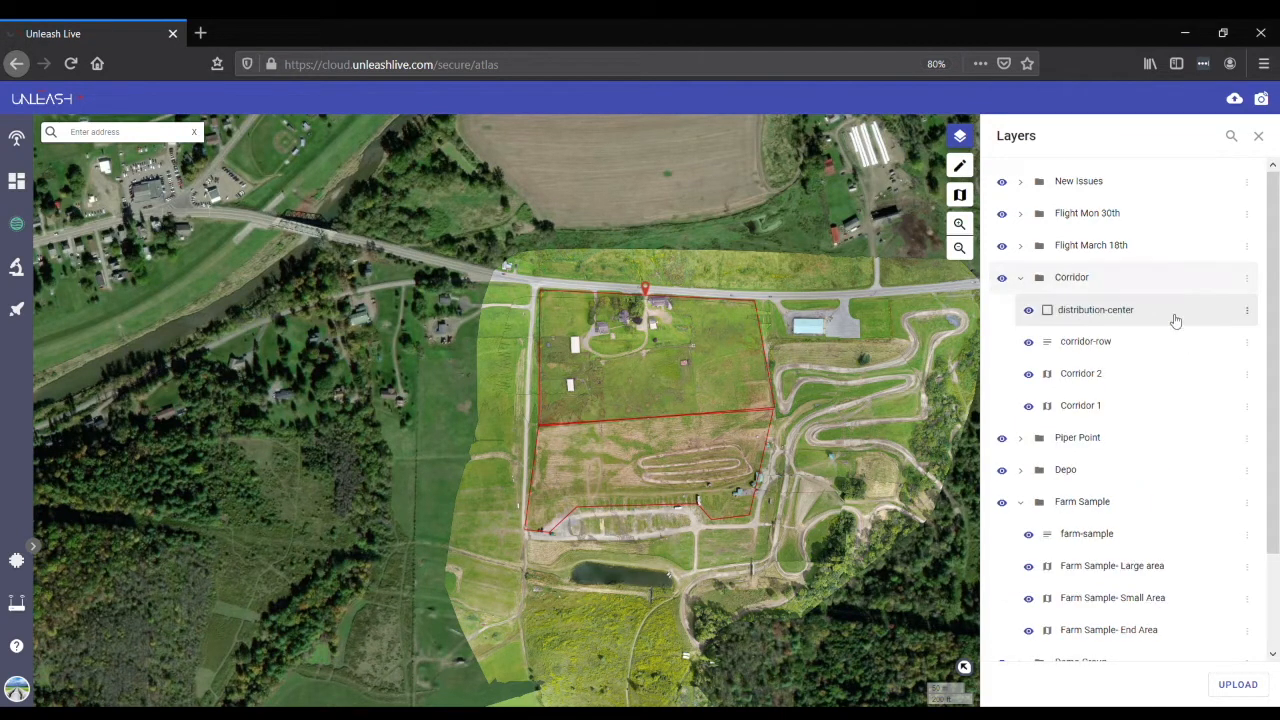
{"action": "left_click", "coordinate": [1247, 313]}
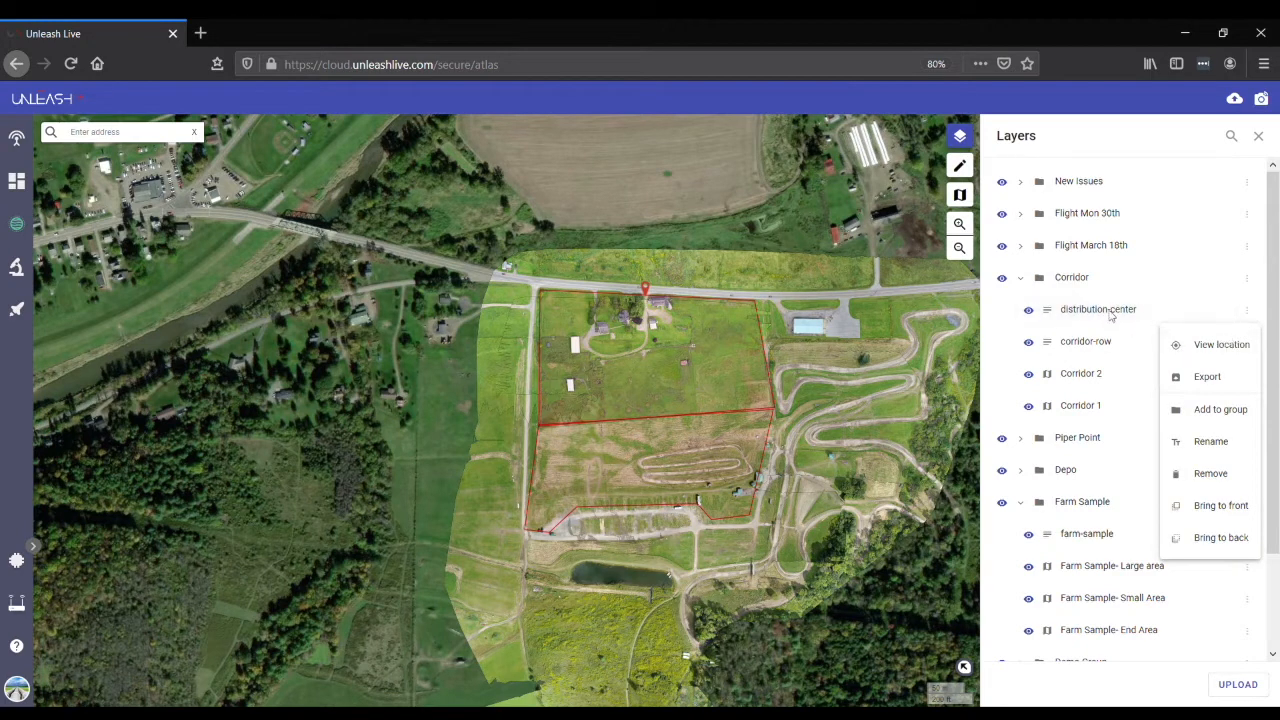
{"action": "left_click", "coordinate": [1237, 347]}
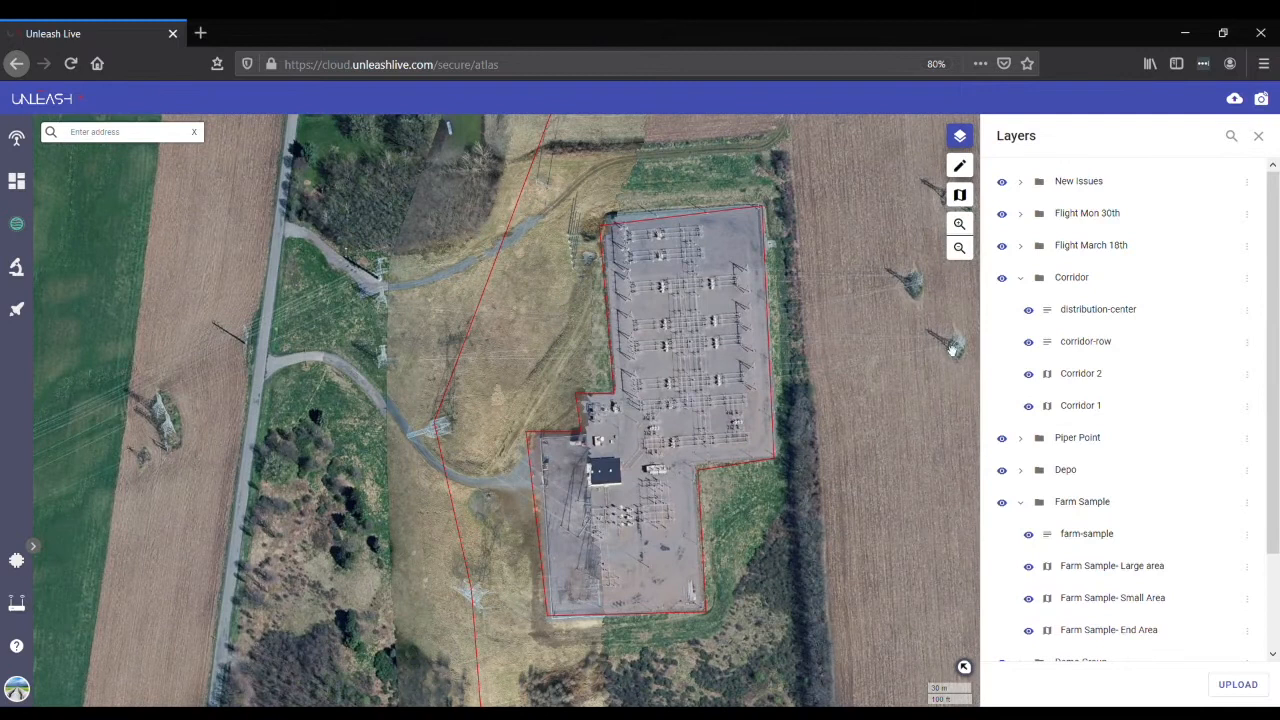
{"action": "left_click", "coordinate": [960, 248]}
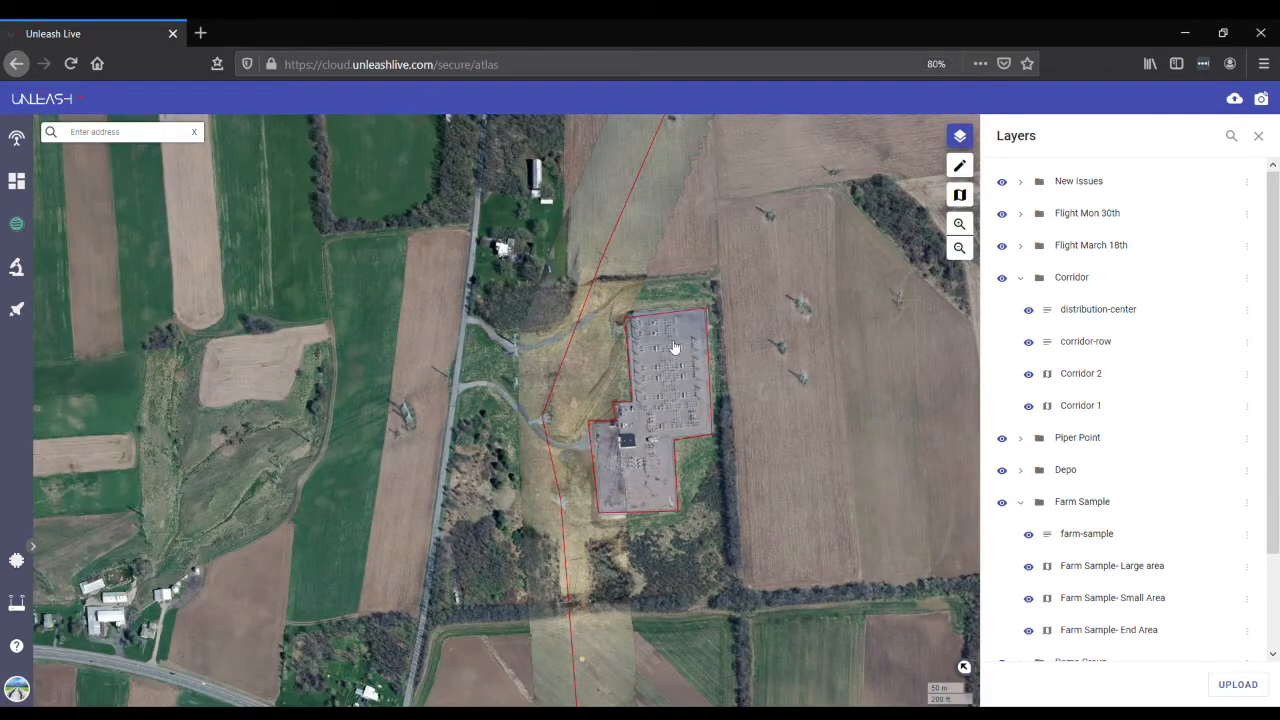
- Show the attributes of the outlined distribution center and follow the red corridor line to its south and north
{"action": "left_click", "coordinate": [675, 345]}
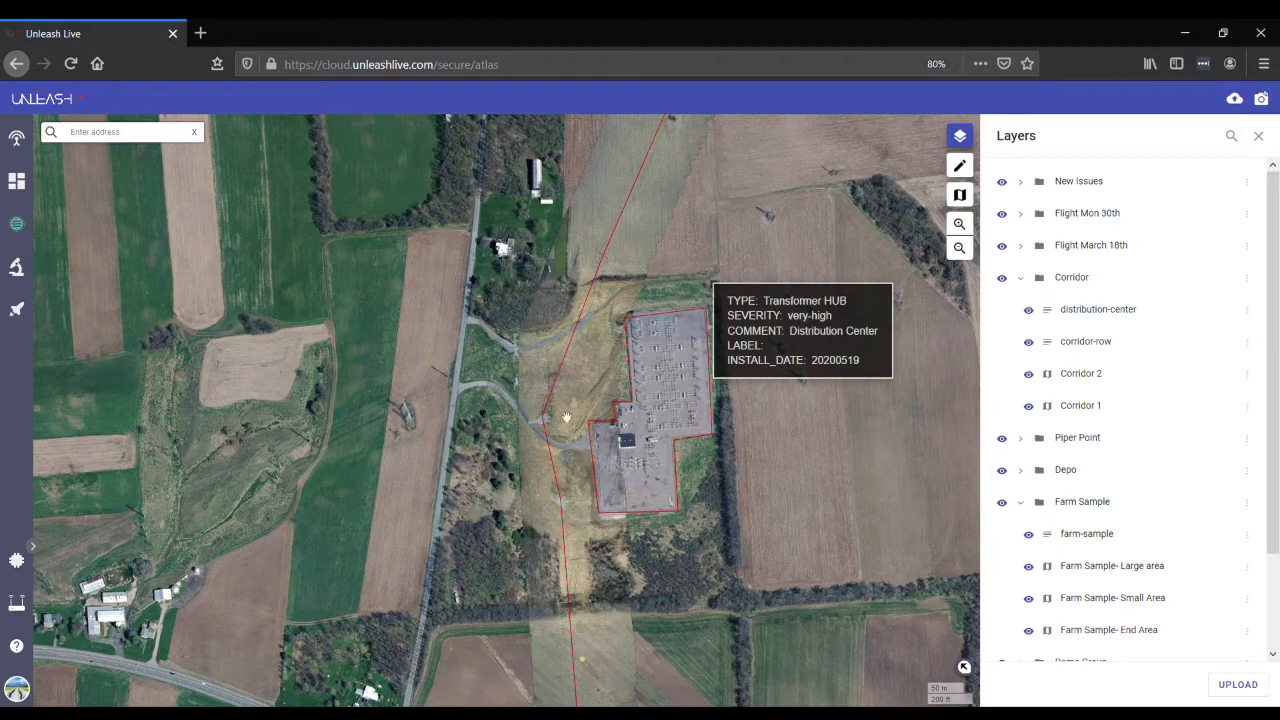
{"action": "left_click_drag", "start_coordinate": [586, 533], "coordinate": [566, 289]}
{"action": "left_click_drag", "start_coordinate": [615, 590], "coordinate": [597, 377]}
{"action": "left_click_drag", "start_coordinate": [624, 590], "coordinate": [604, 310]}
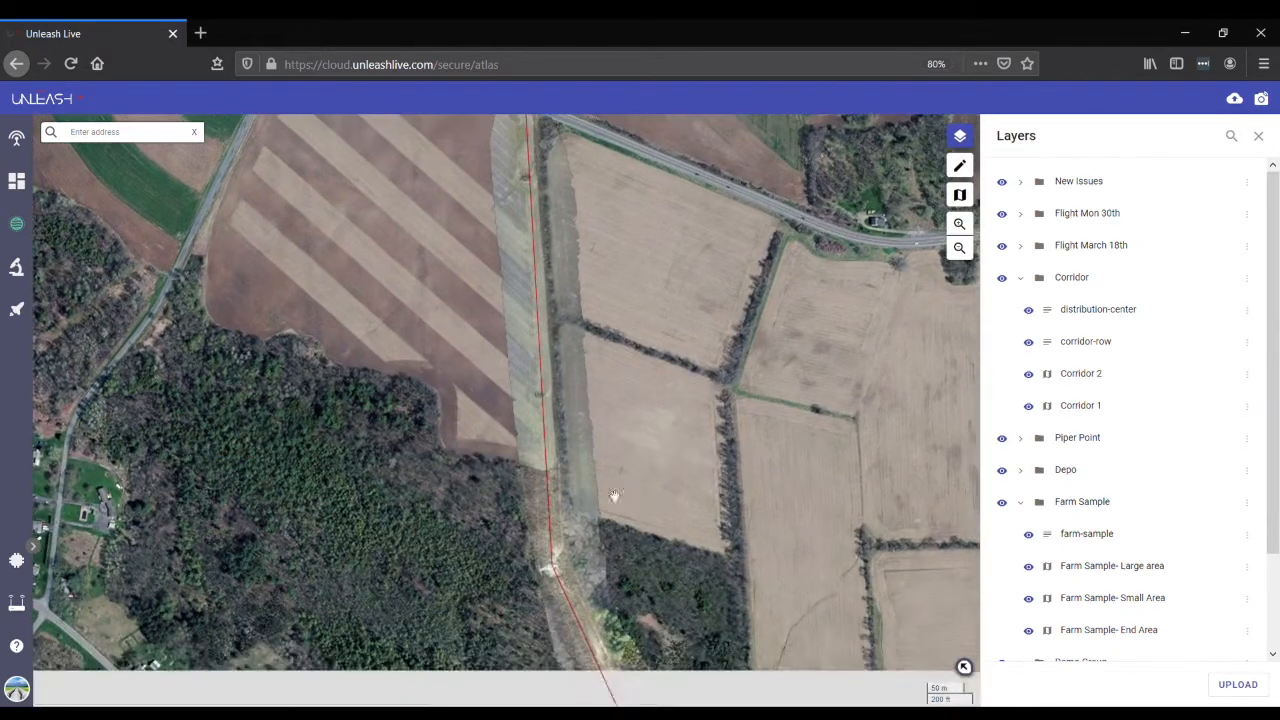
{"action": "left_click", "coordinate": [959, 247]}
{"action": "left_click_drag", "start_coordinate": [646, 315], "coordinate": [692, 660]}
{"action": "left_click_drag", "start_coordinate": [689, 382], "coordinate": [683, 526]}
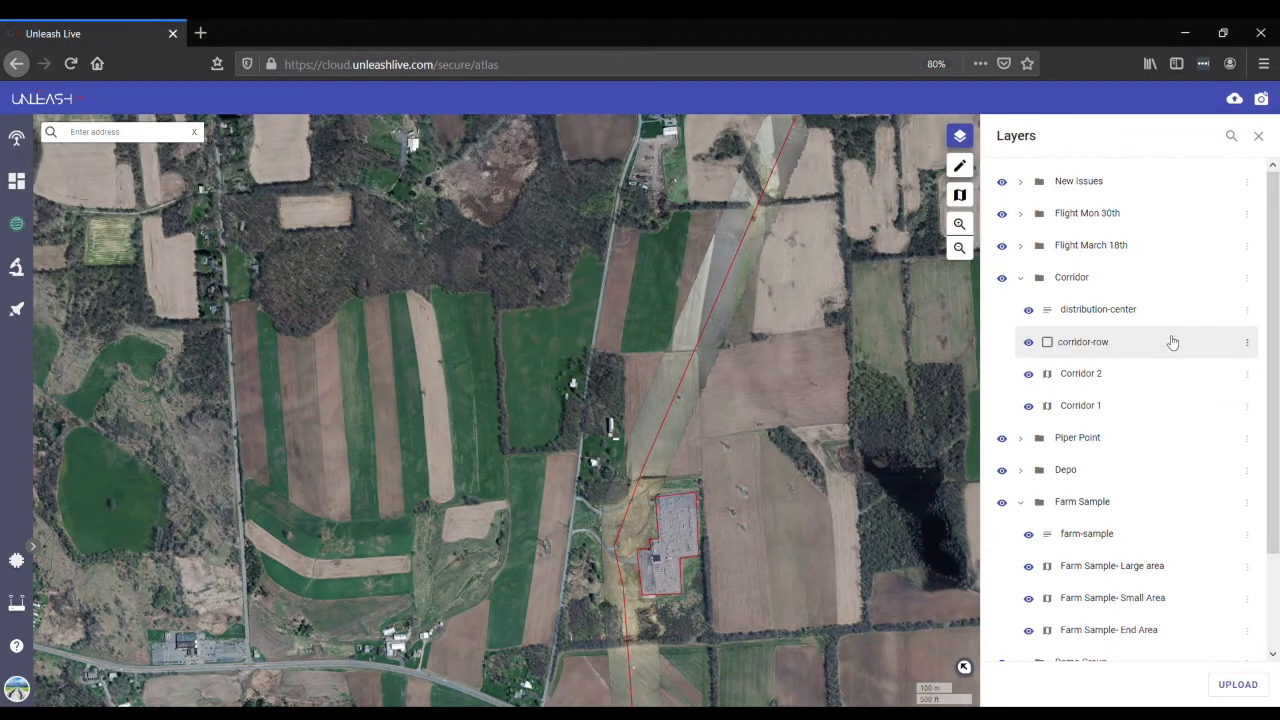
- Examine the actions available for the corridor-row and Corridor 2 layers
{"action": "left_click", "coordinate": [1248, 344]}
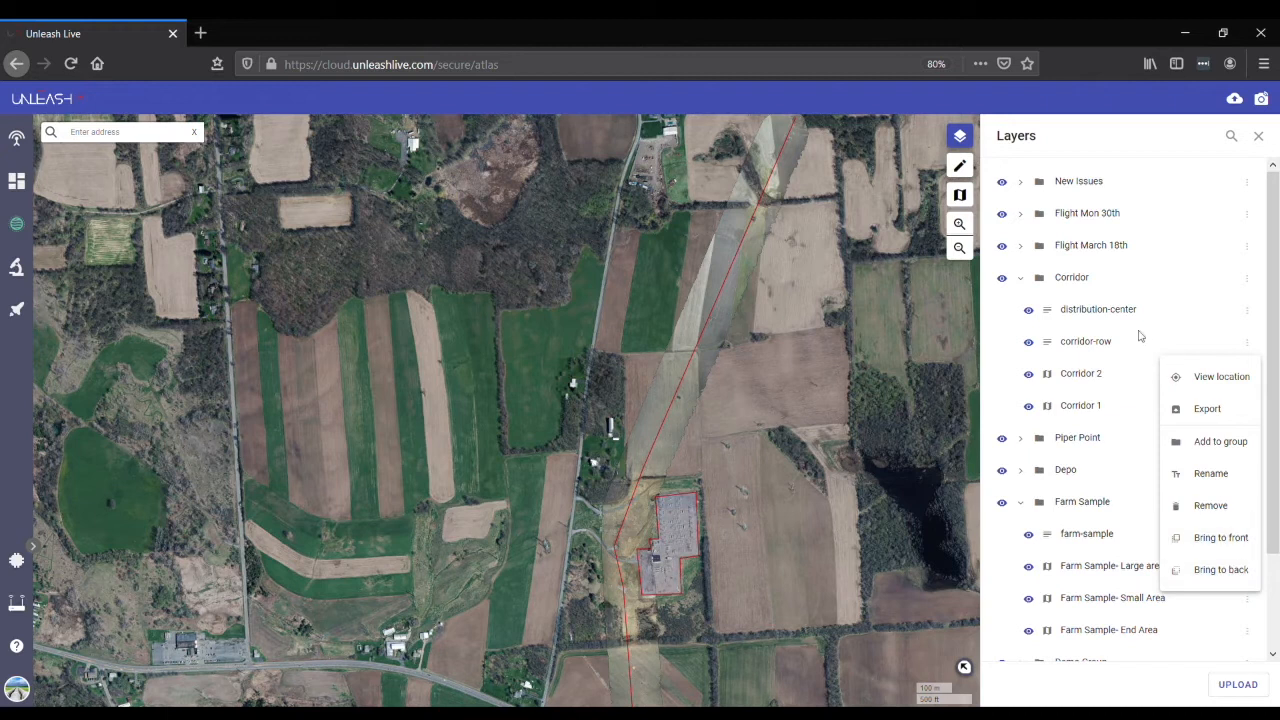
{"action": "left_click", "coordinate": [1128, 378]}
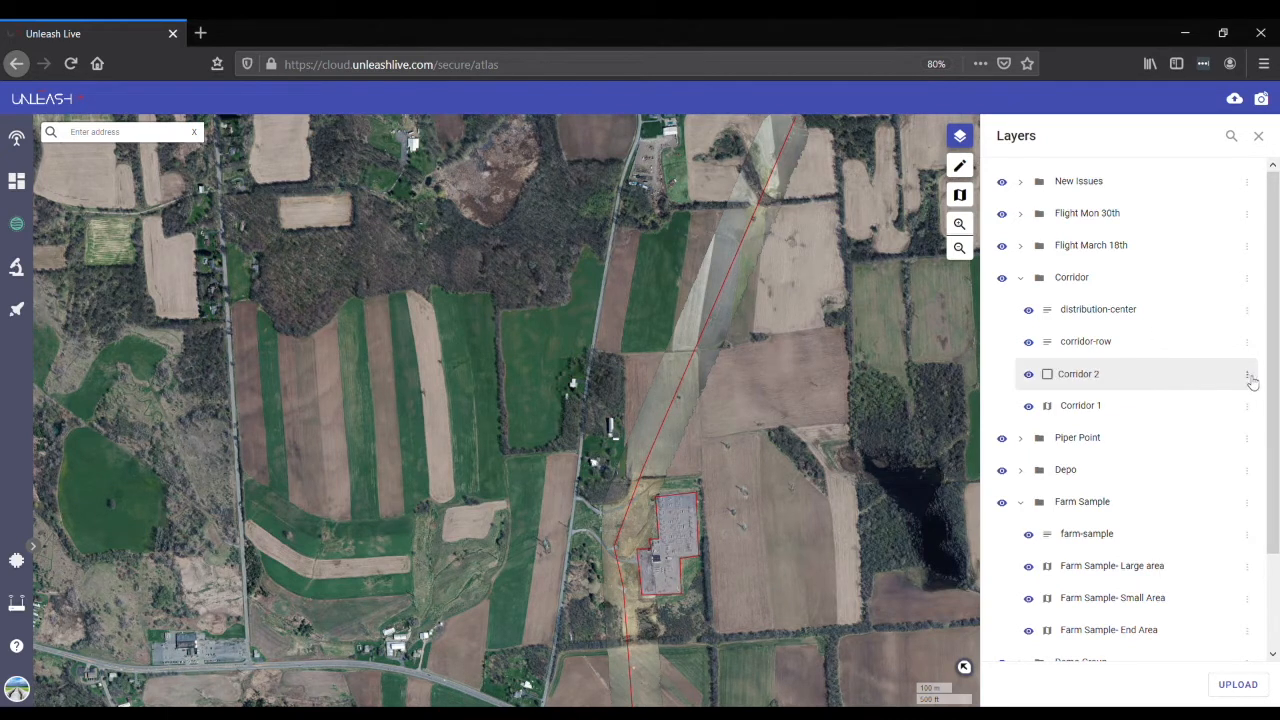
{"action": "left_click", "coordinate": [1247, 377]}
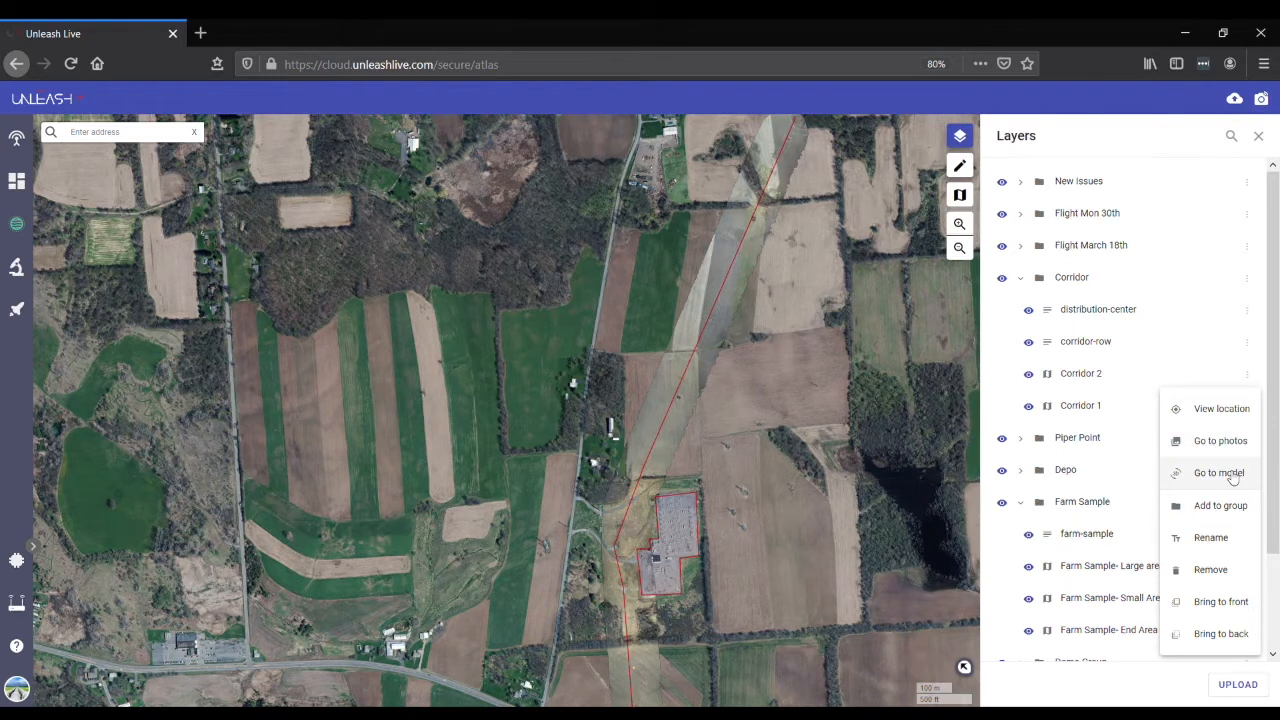
{"action": "left_click", "coordinate": [818, 393]}
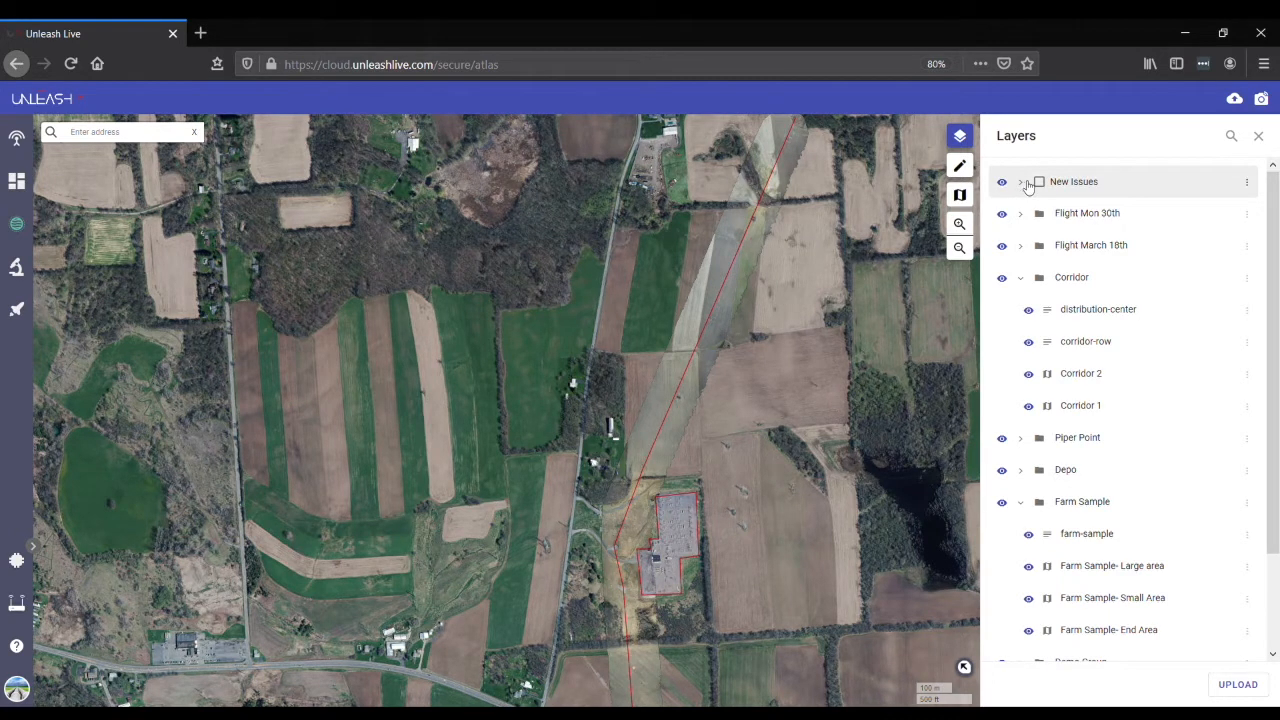
- Expand the New Issues group, go to the location of its hay layer and show the surrounding area
{"action": "left_click", "coordinate": [1022, 184]}
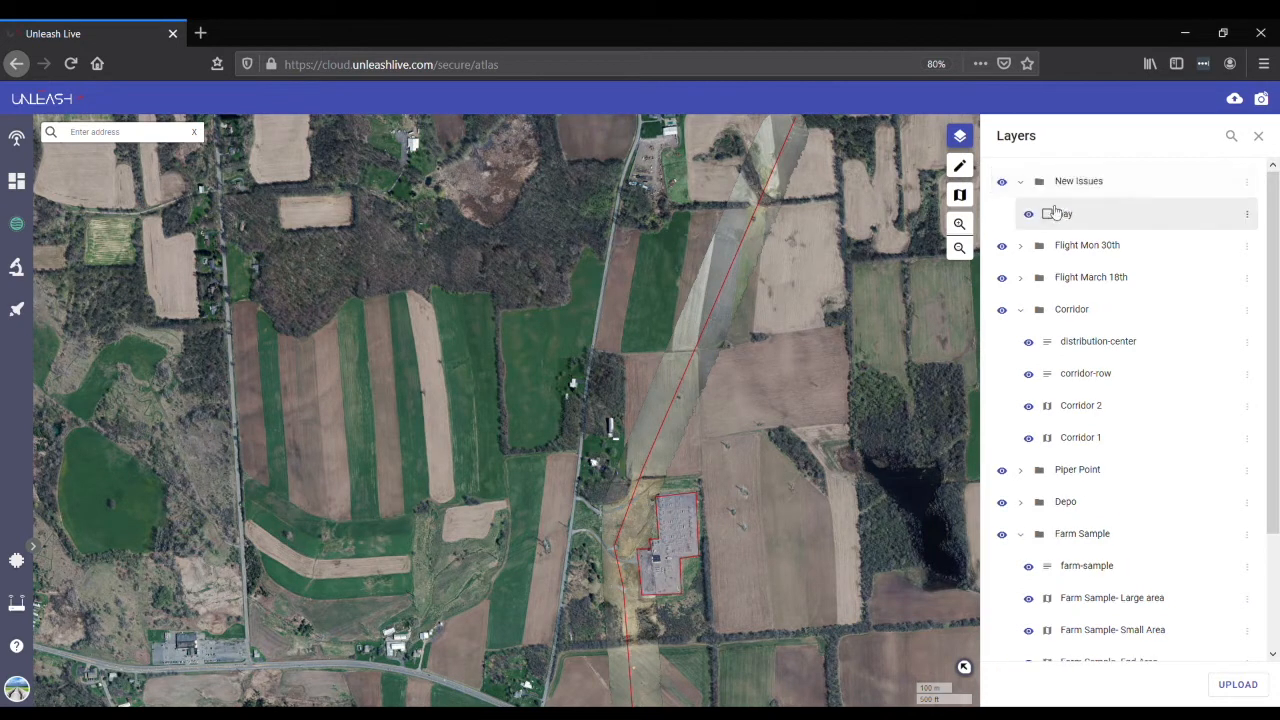
{"action": "left_click", "coordinate": [1248, 216]}
{"action": "left_click", "coordinate": [1243, 256]}
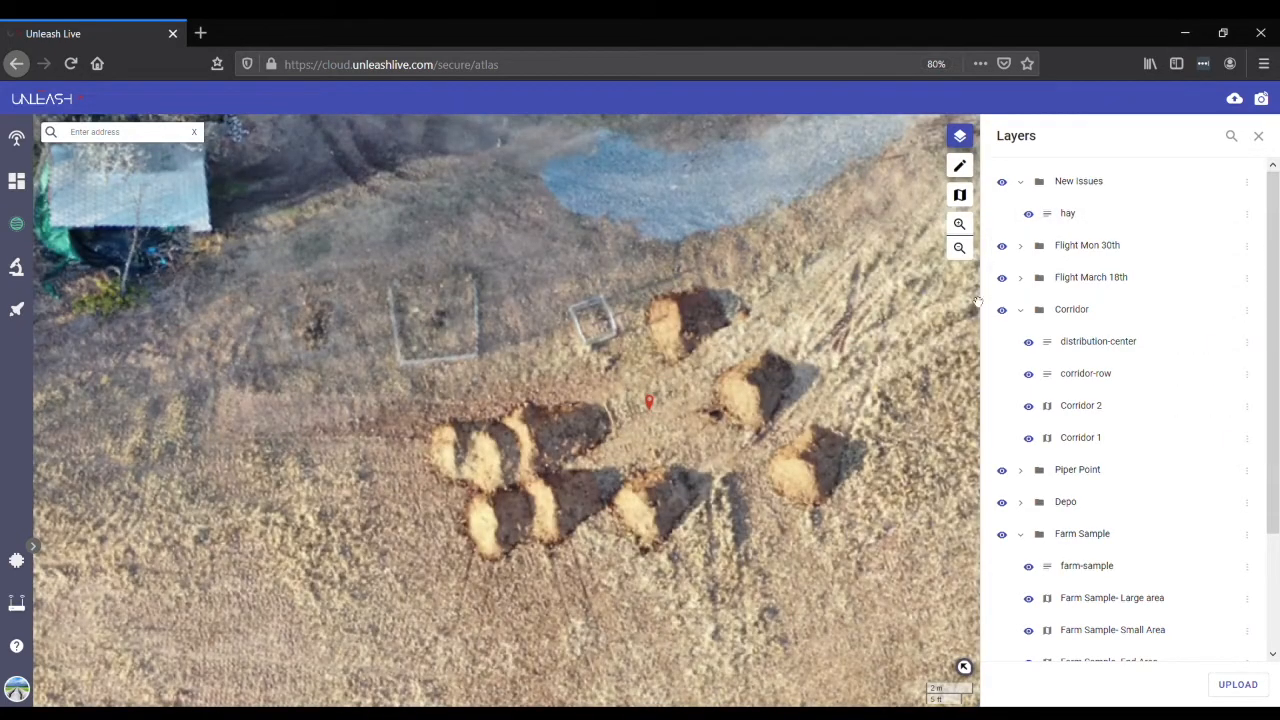
{"action": "left_click", "coordinate": [960, 248]}
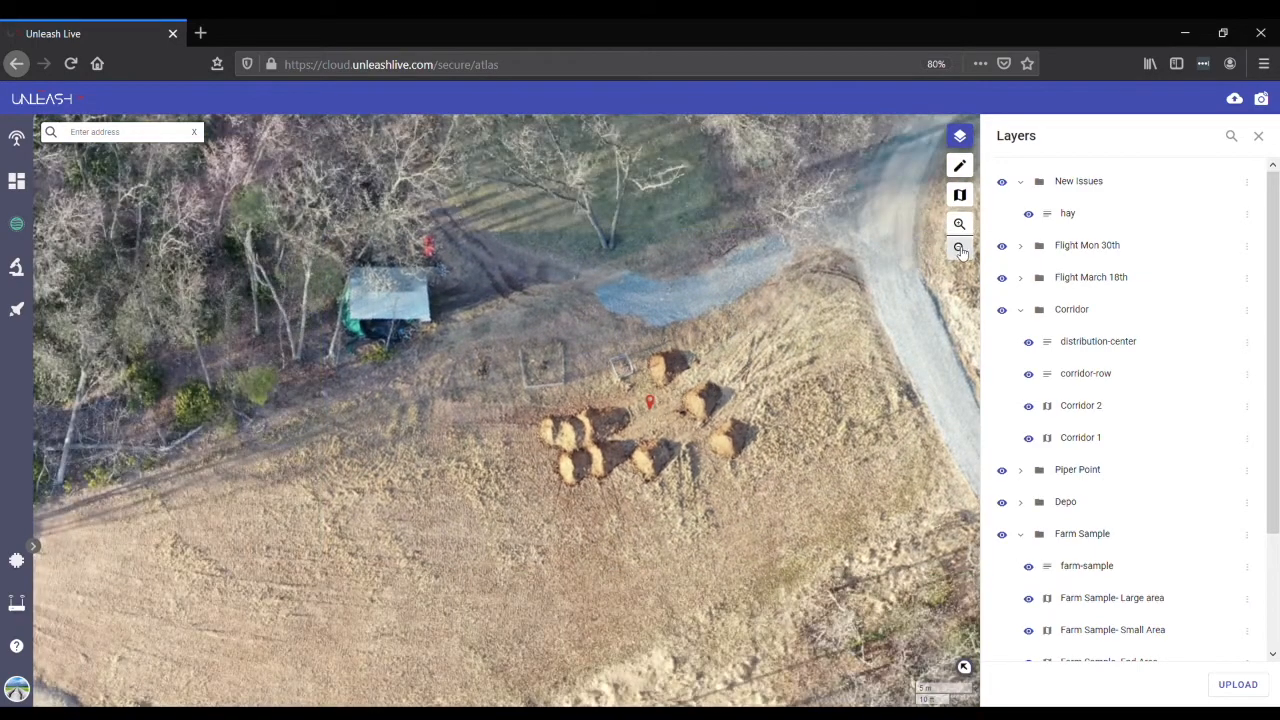
{"action": "left_click", "coordinate": [960, 248]}
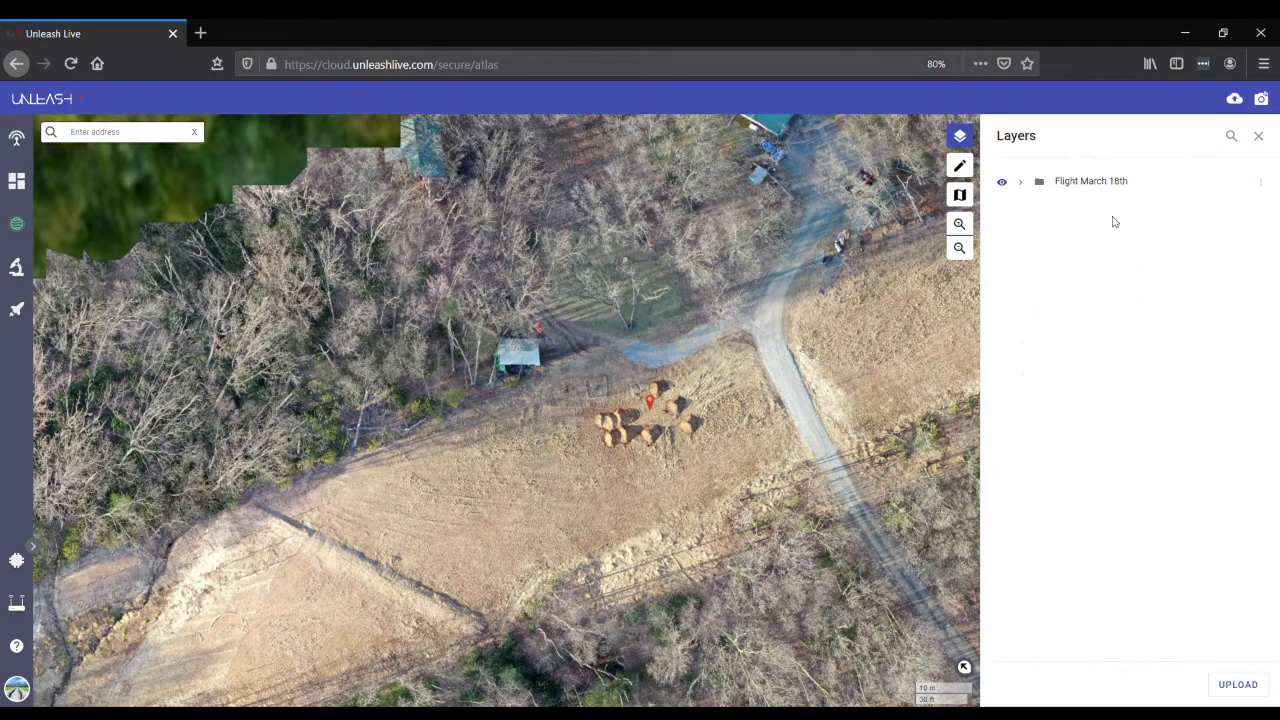
- Return from the filtered Flight March 18th result to the full layer list and hide that group's imagery
{"action": "left_click", "coordinate": [1022, 185]}
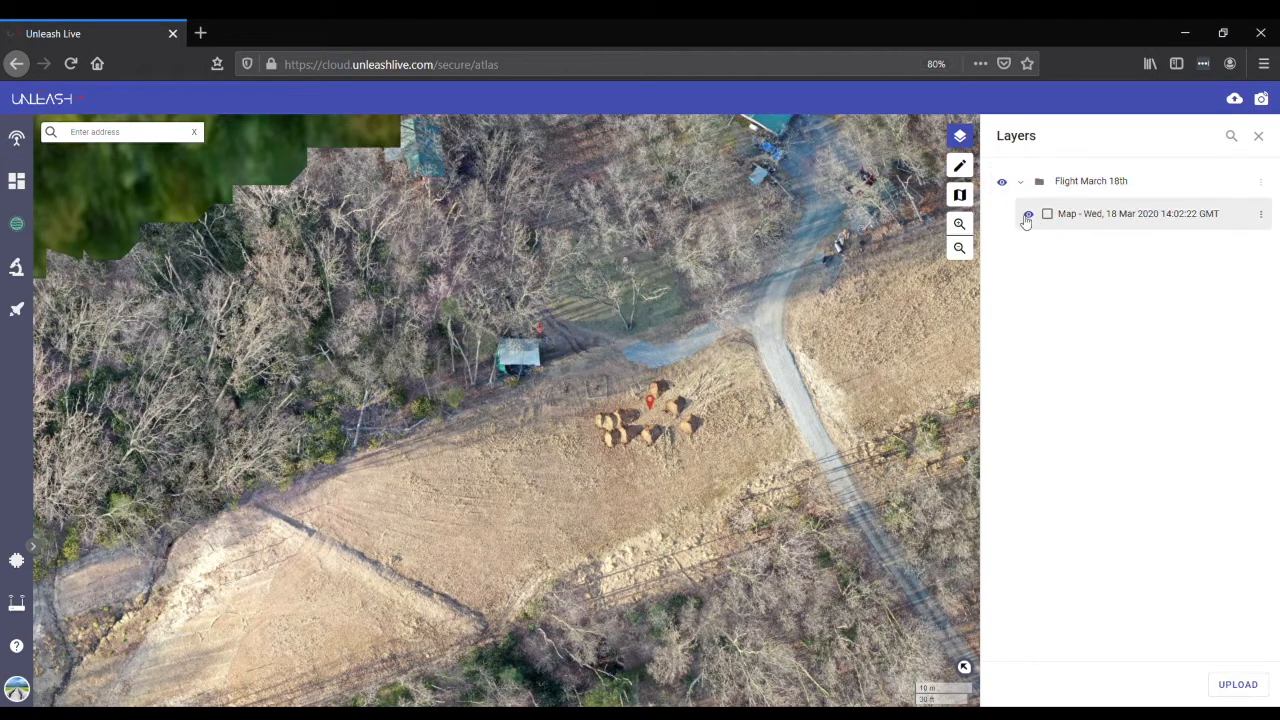
{"action": "left_click", "coordinate": [1261, 138]}
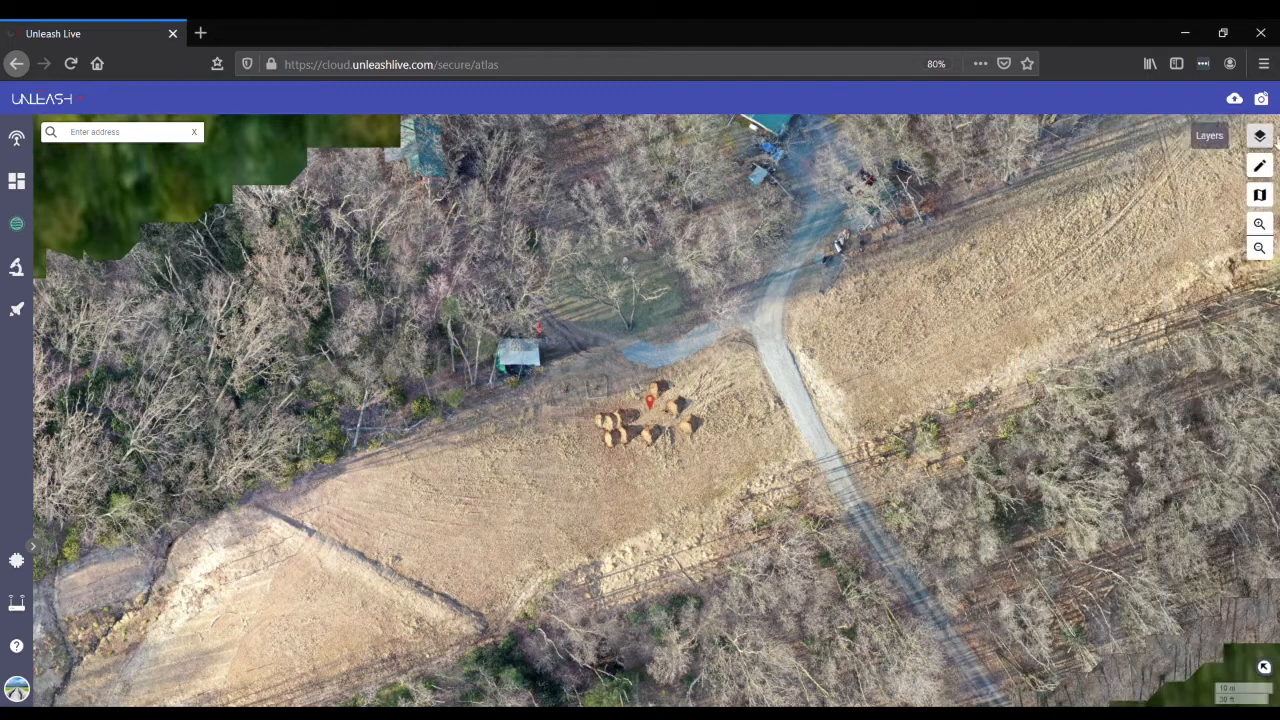
{"action": "left_click", "coordinate": [1252, 134]}
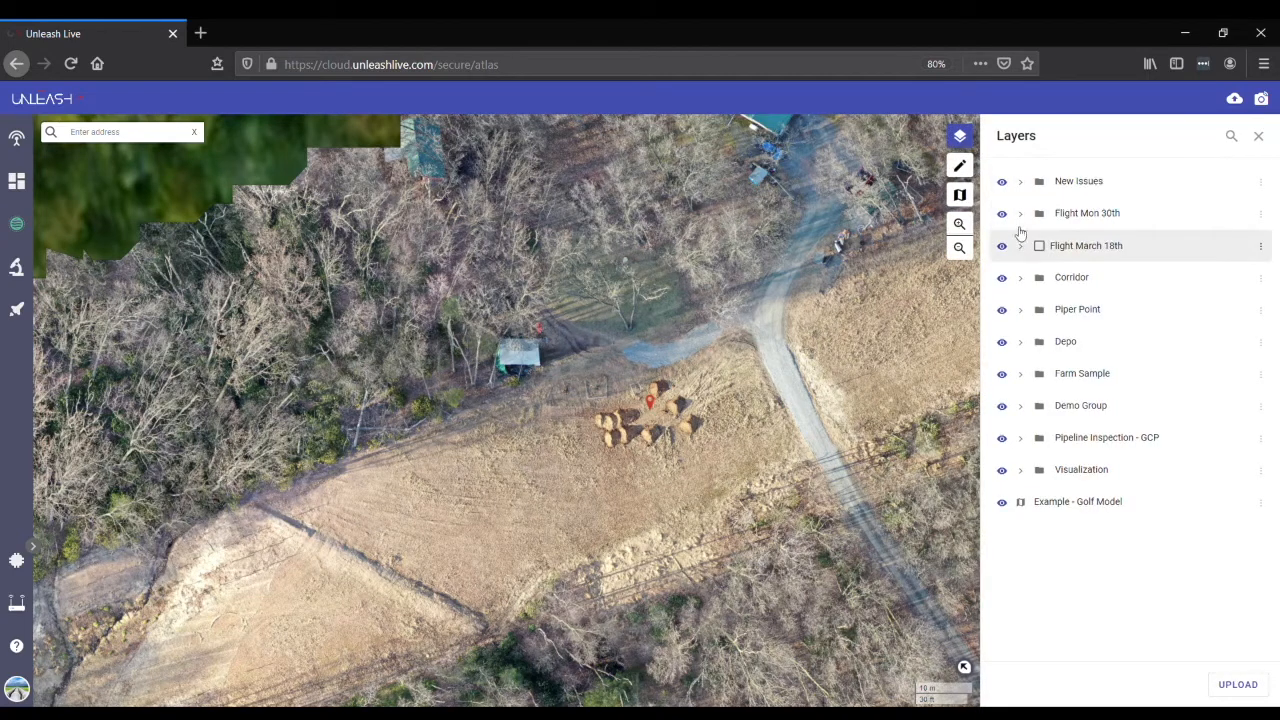
{"action": "left_click", "coordinate": [1004, 247]}
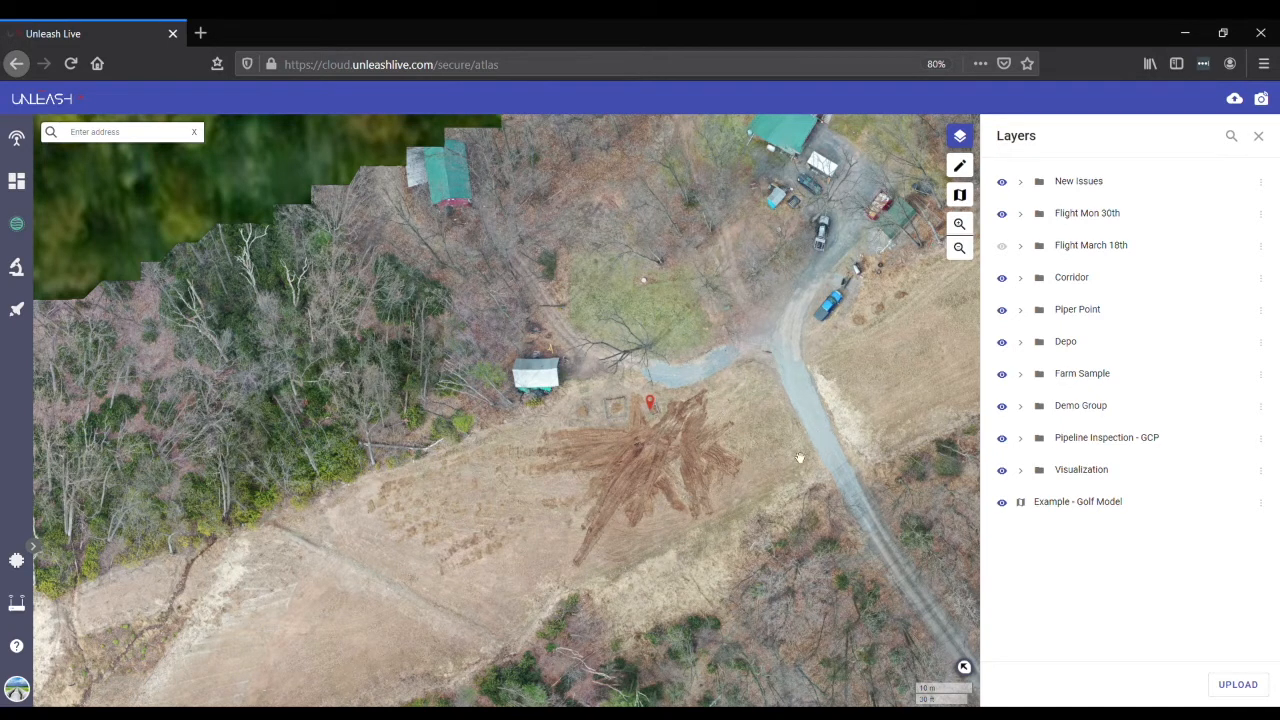
- Draw a closed polygon annotation around the rutted brown area in the field south of the small shed
{"action": "left_click", "coordinate": [960, 168]}
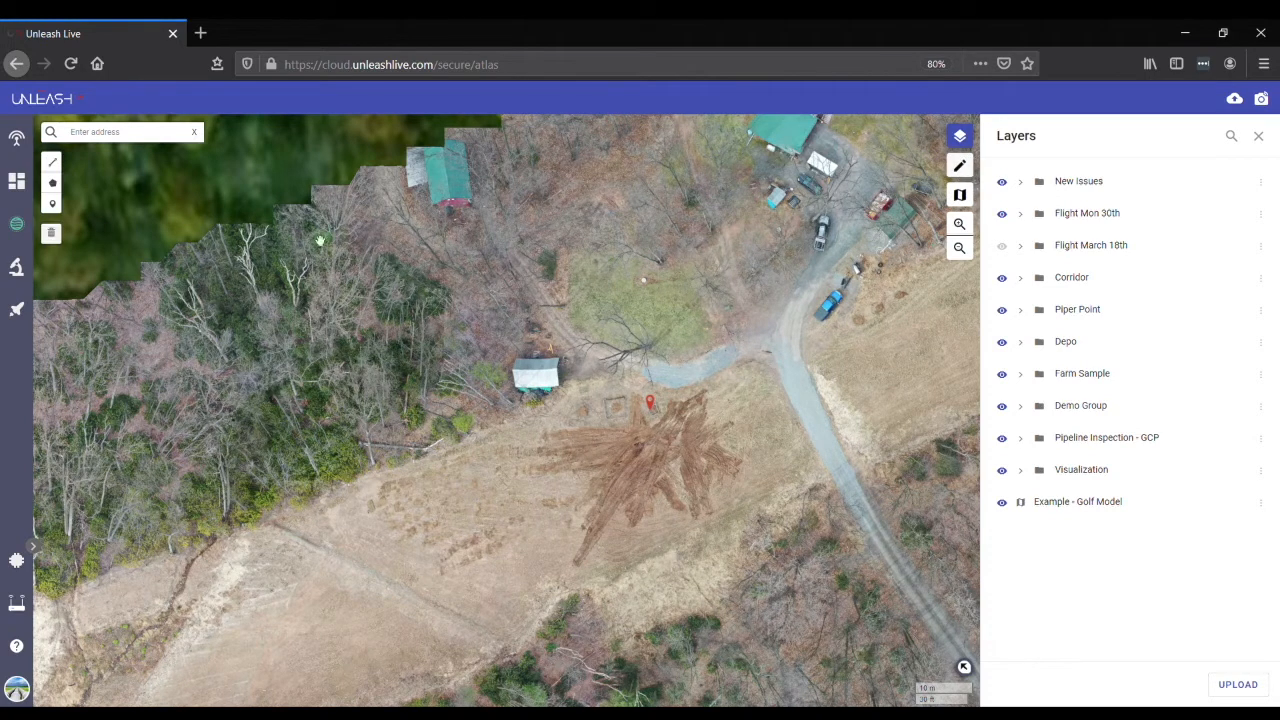
{"action": "left_click", "coordinate": [53, 183]}
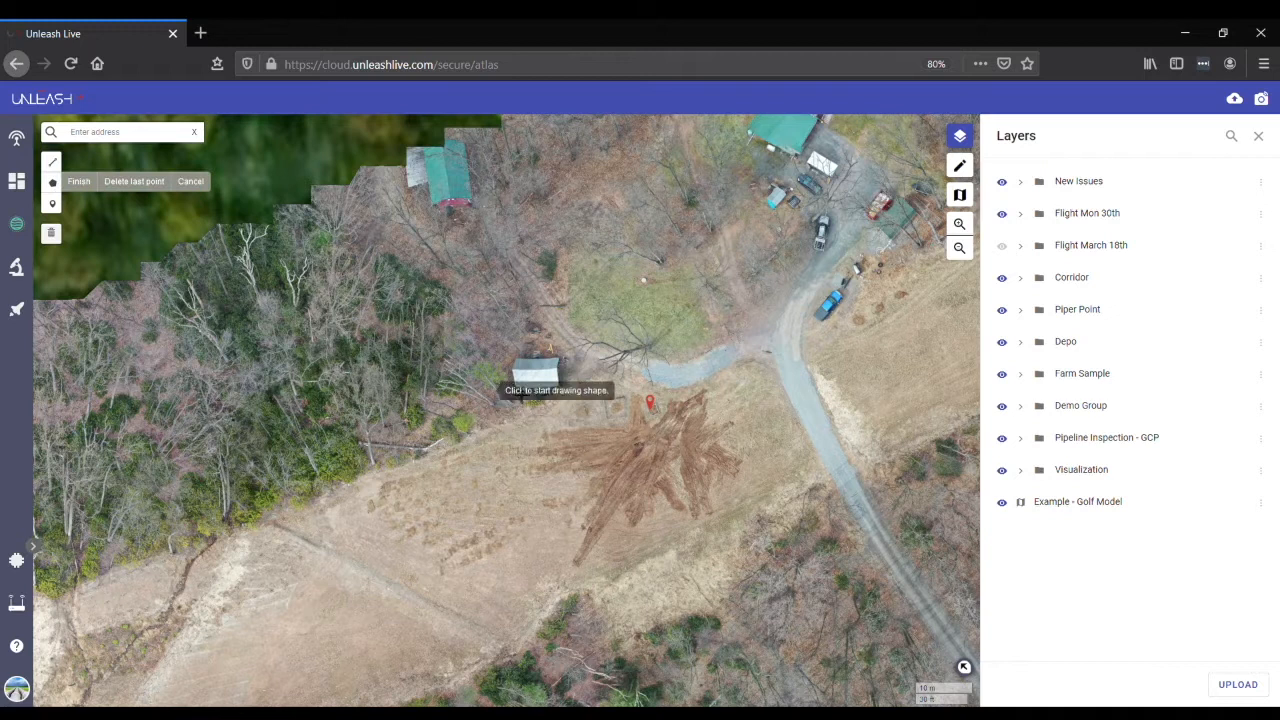
{"action": "left_click", "coordinate": [621, 395]}
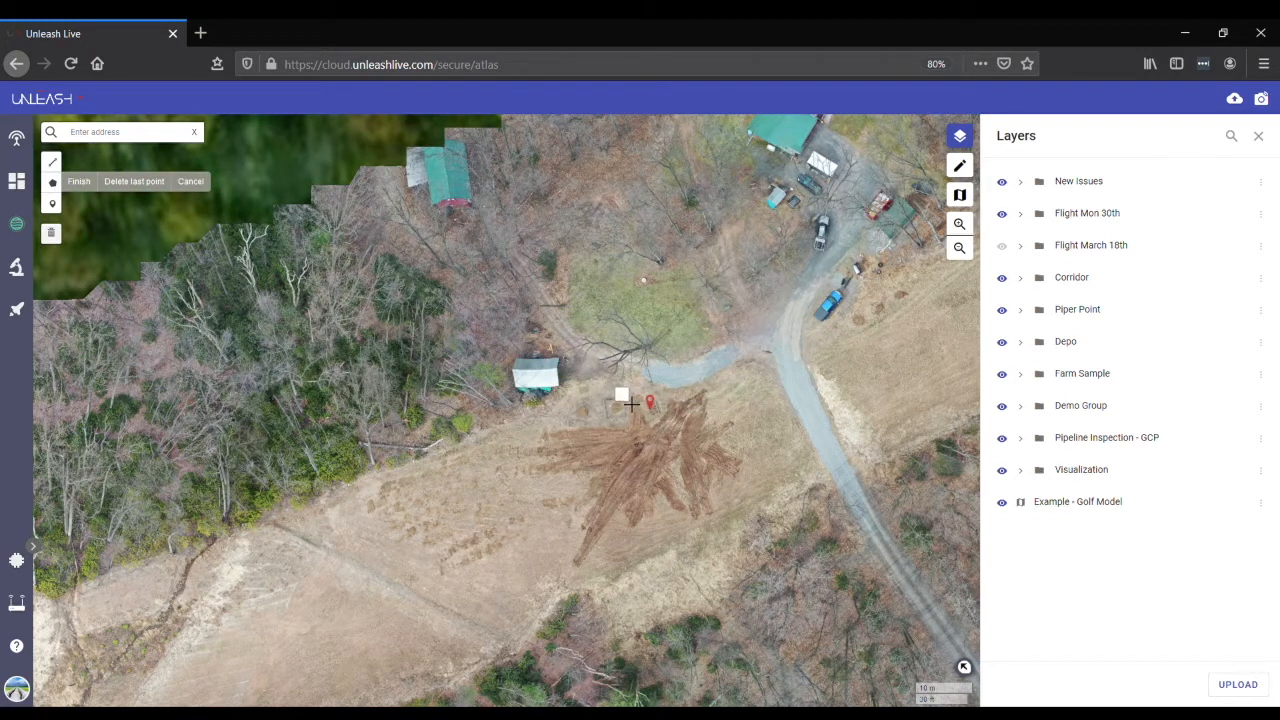
{"action": "left_click", "coordinate": [538, 430]}
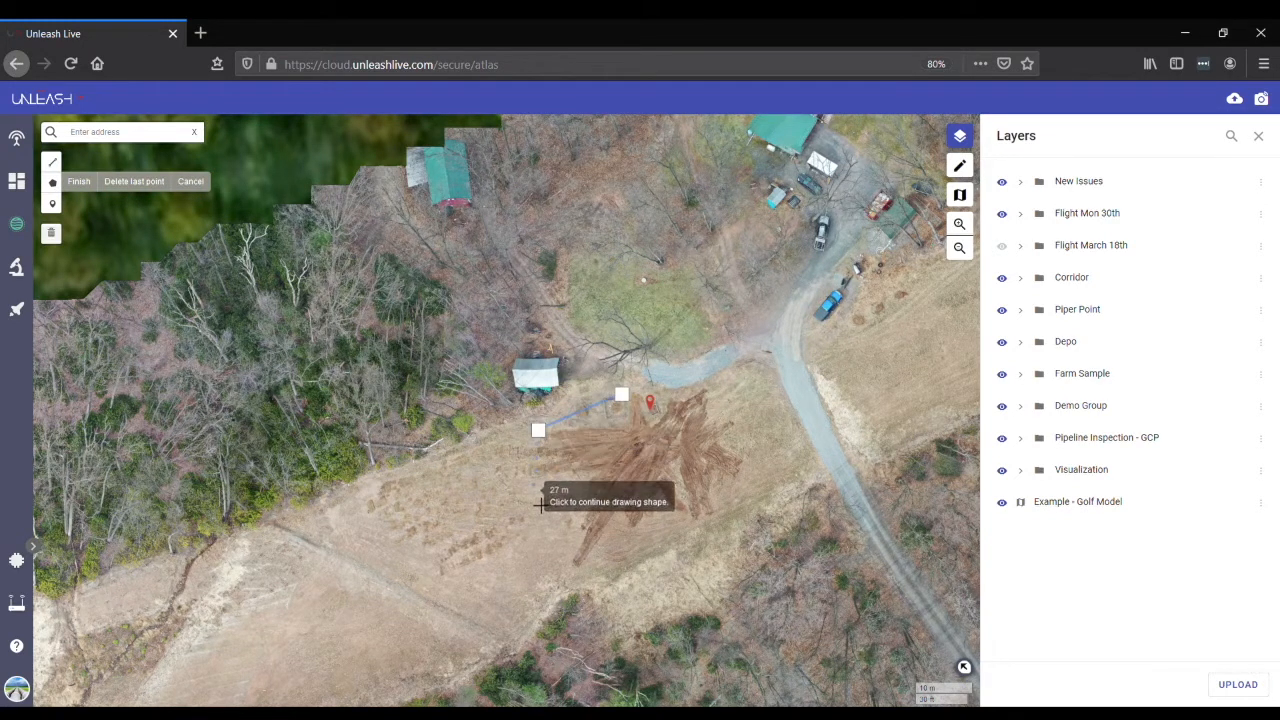
{"action": "left_click", "coordinate": [531, 495]}
{"action": "left_click", "coordinate": [563, 577]}
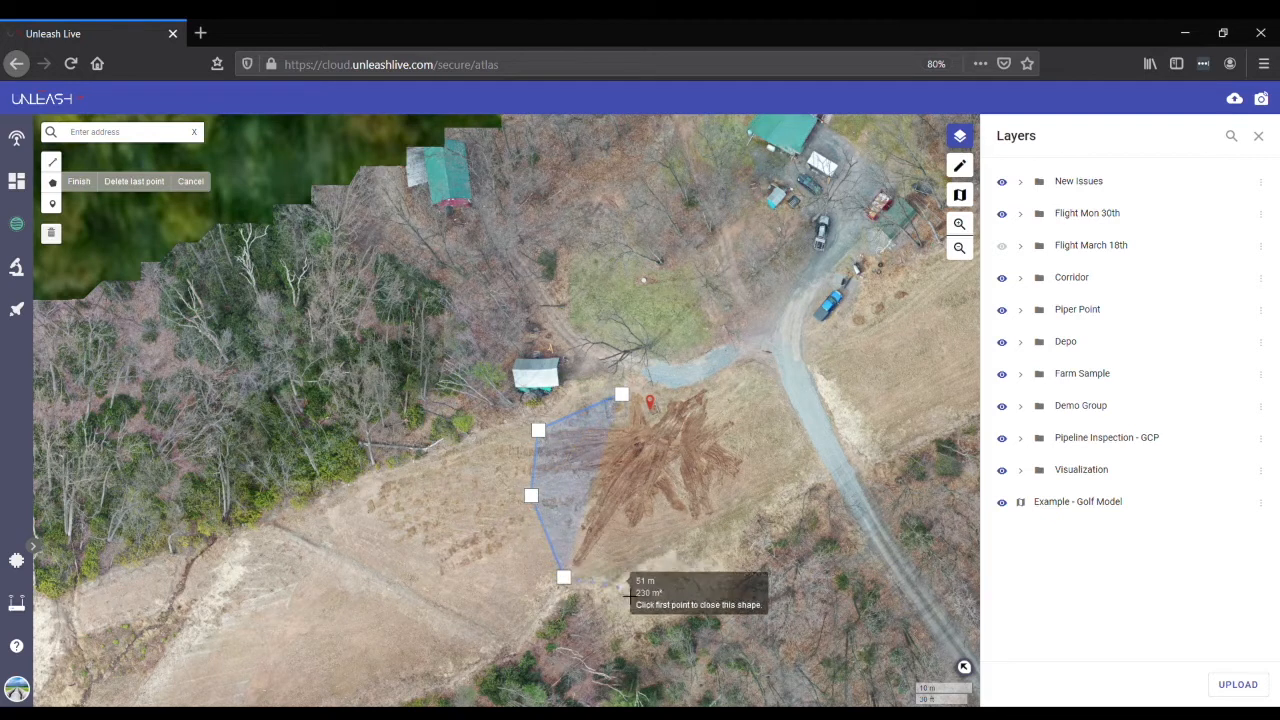
{"action": "left_click", "coordinate": [656, 539]}
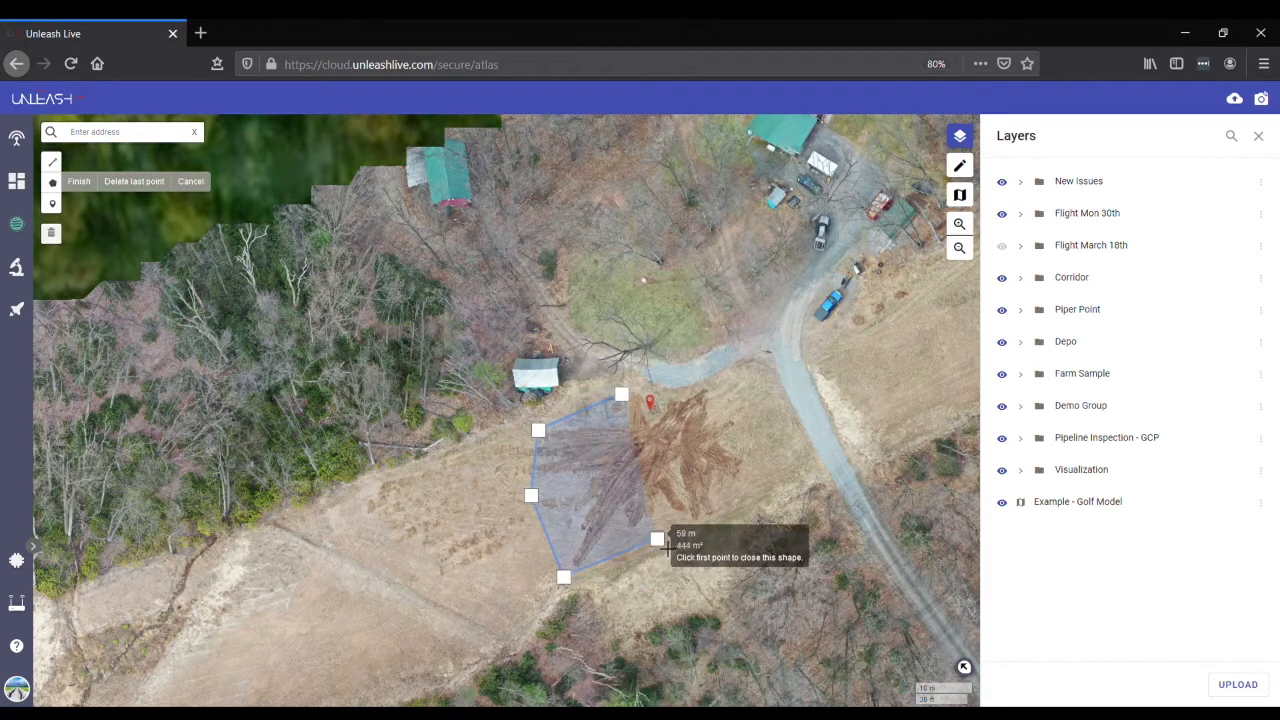
{"action": "left_click", "coordinate": [739, 497]}
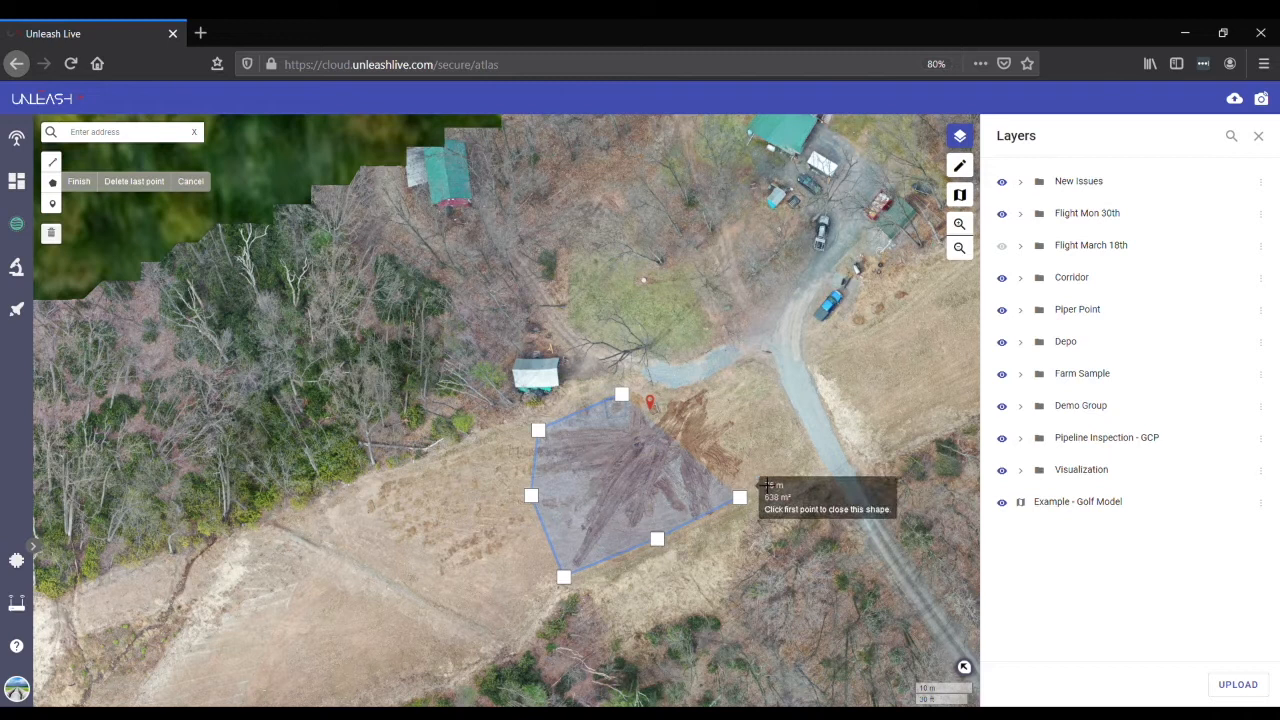
{"action": "left_click", "coordinate": [753, 452]}
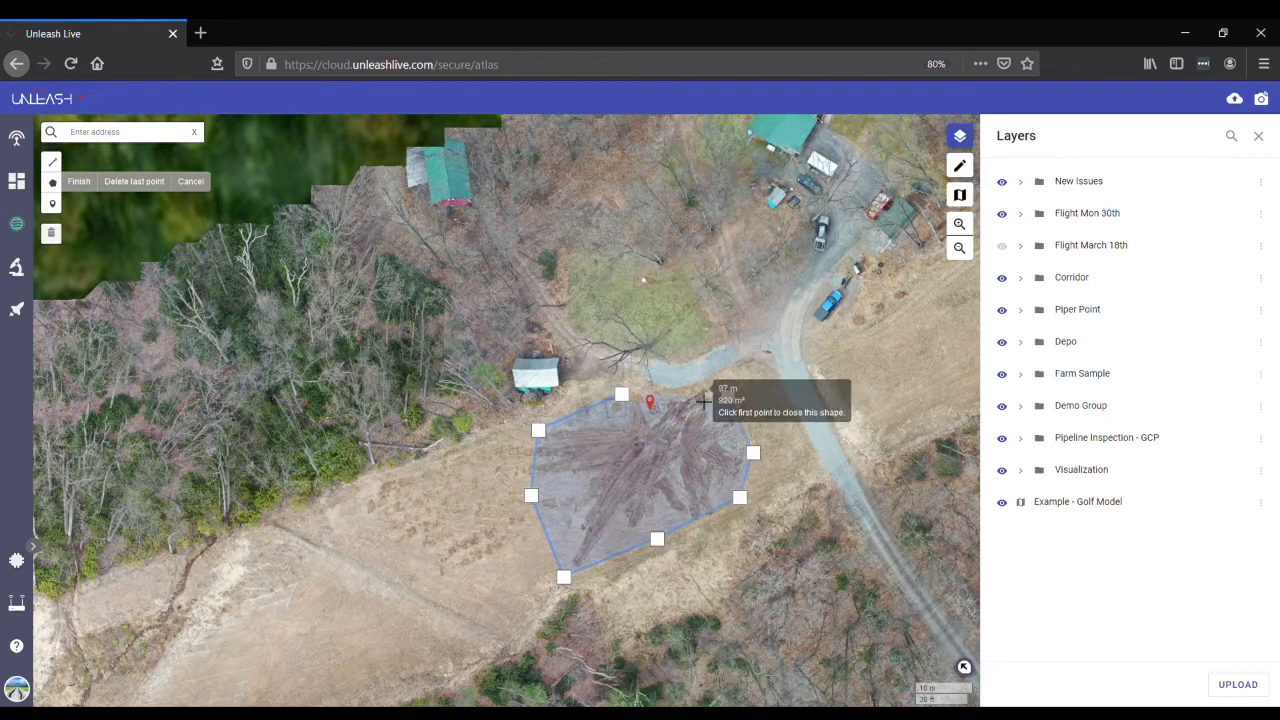
{"action": "left_click", "coordinate": [680, 377]}
{"action": "left_click", "coordinate": [624, 397]}
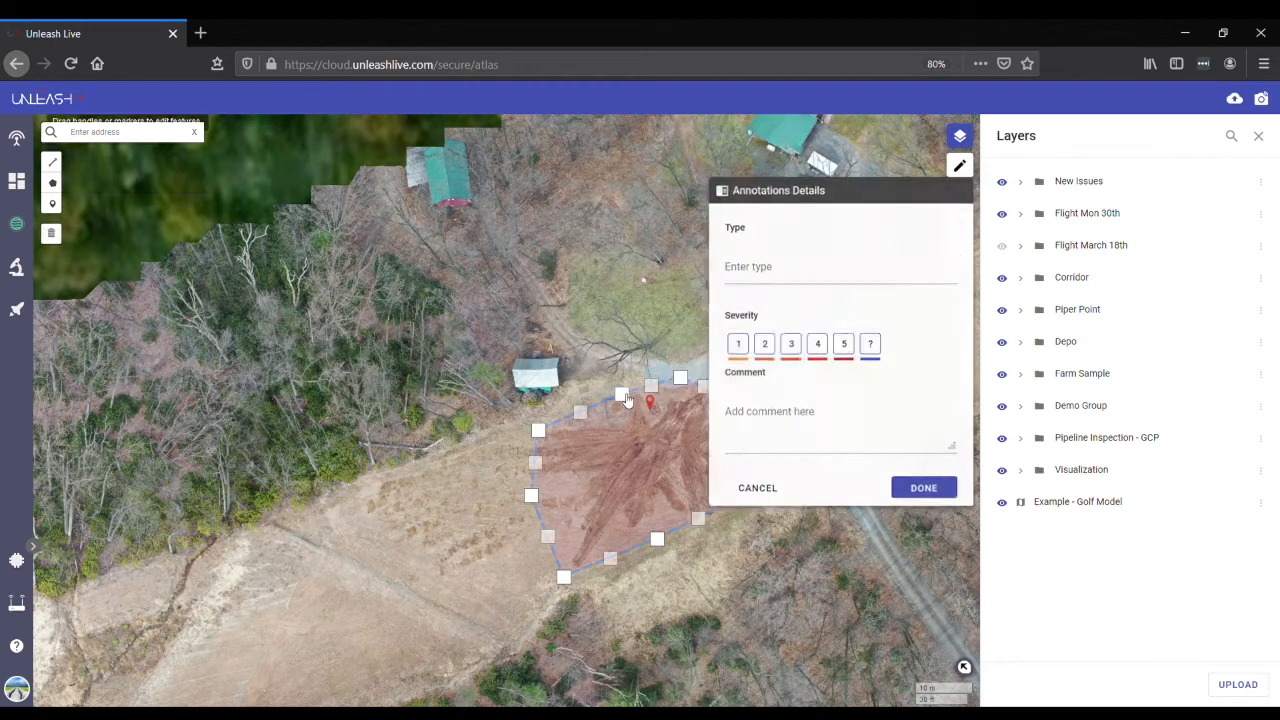
- Set the annotation's type to Rutting and its severity to 4, leaving the comment empty
{"action": "left_click", "coordinate": [767, 276]}
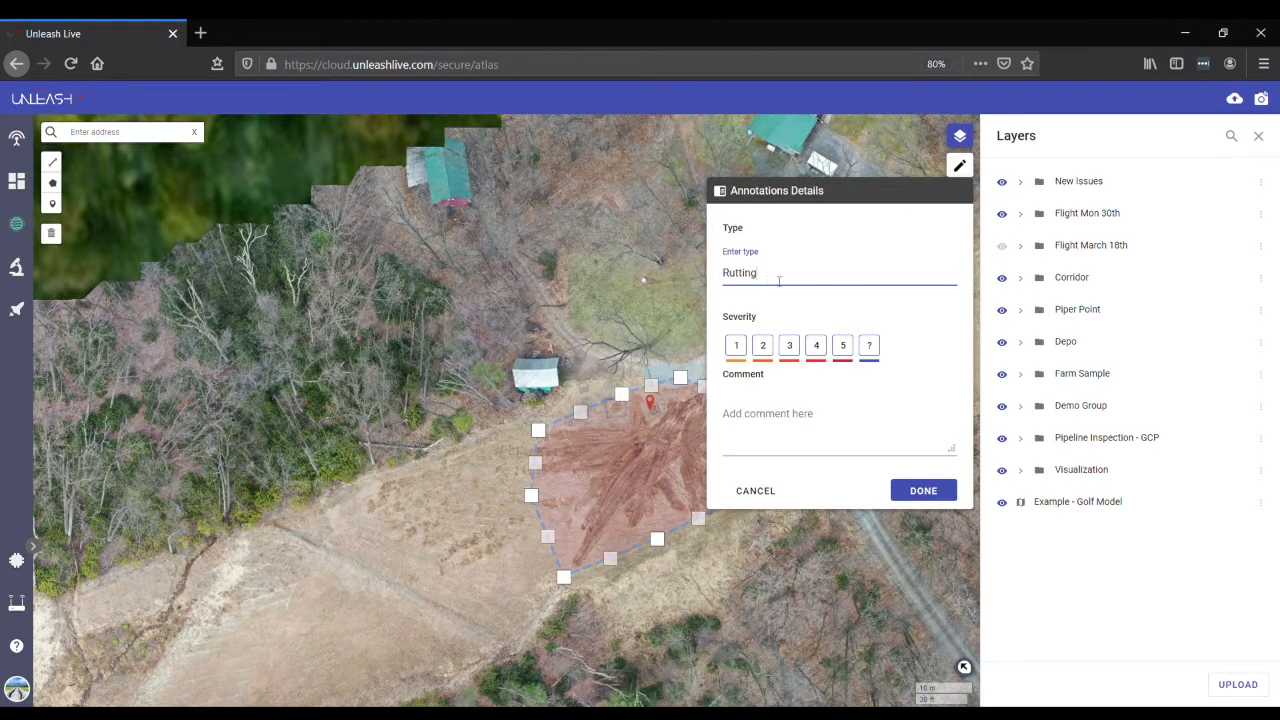
{"action": "left_click", "coordinate": [816, 348]}
{"action": "left_click", "coordinate": [776, 445]}
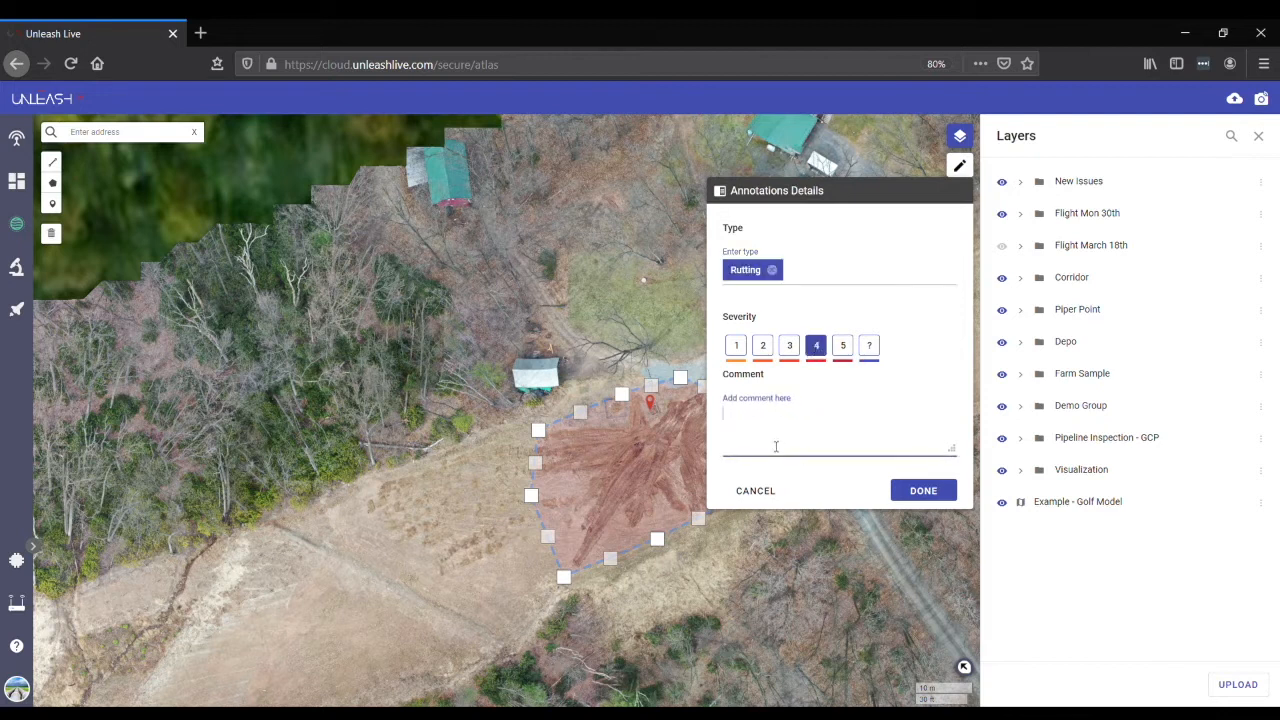
{"action": "left_click", "coordinate": [928, 496]}
{"action": "left_click", "coordinate": [938, 496]}
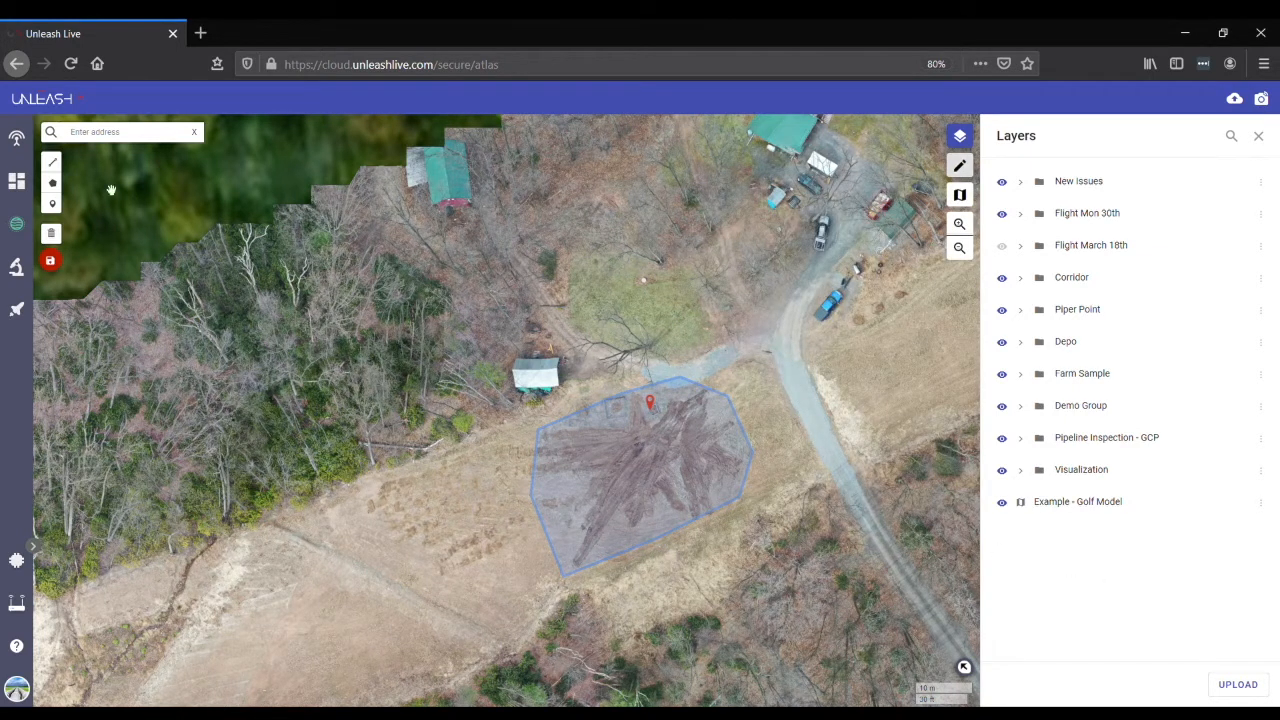
- Save the drawn shape as a layer named Rutting
{"action": "left_click", "coordinate": [51, 262]}
{"action": "type", "text": "Rutting"}
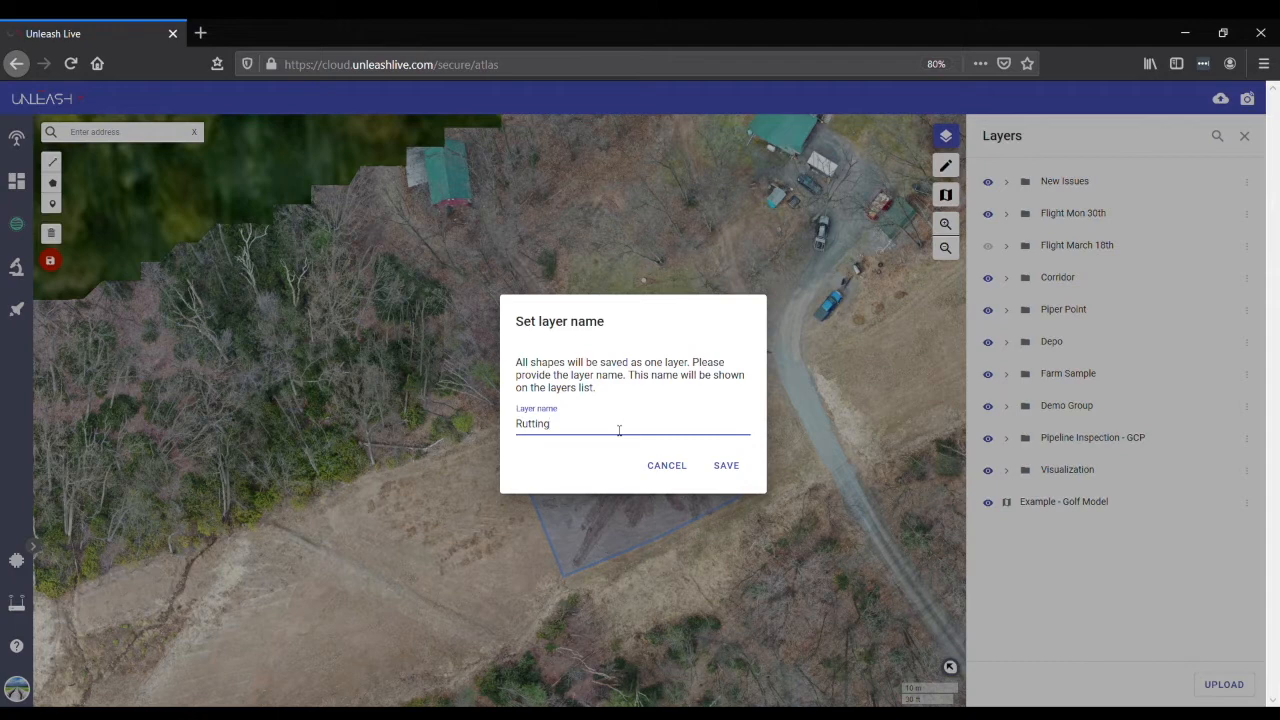
{"action": "left_click", "coordinate": [727, 466]}
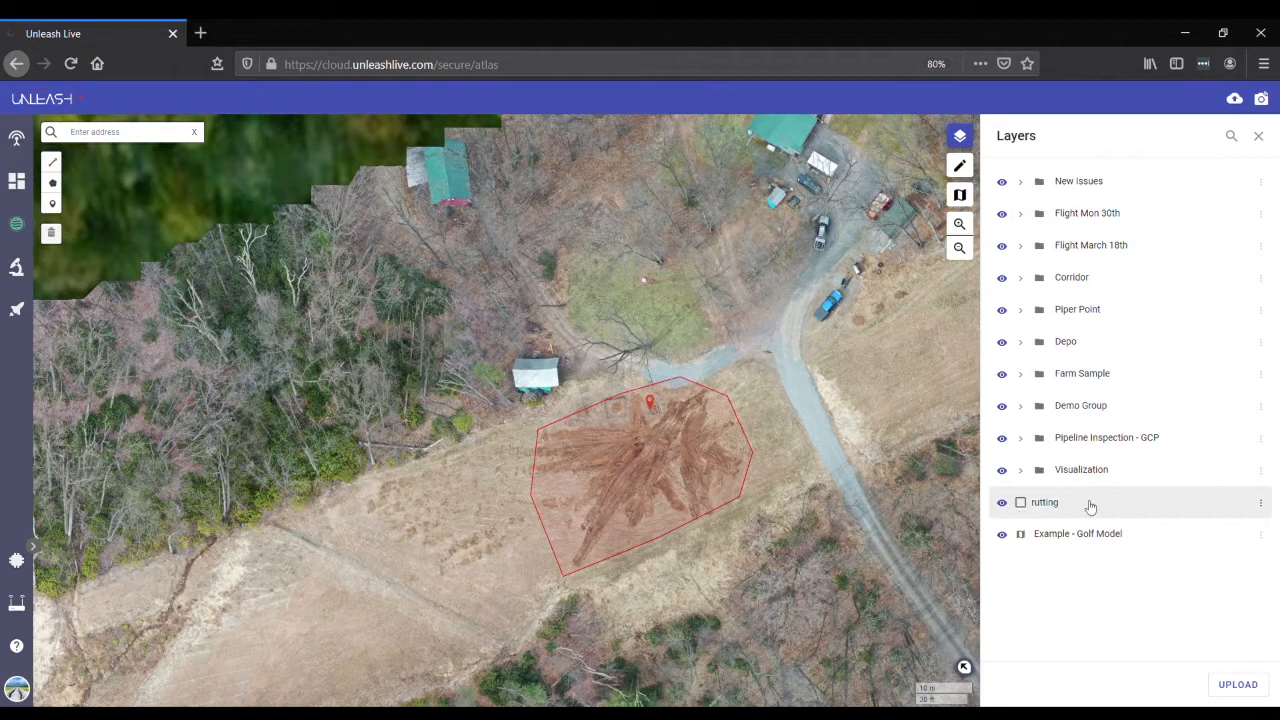
- Show the attributes of the red hay marker and move the rutting layer into a new group named New issues 27
{"action": "left_click", "coordinate": [652, 405]}
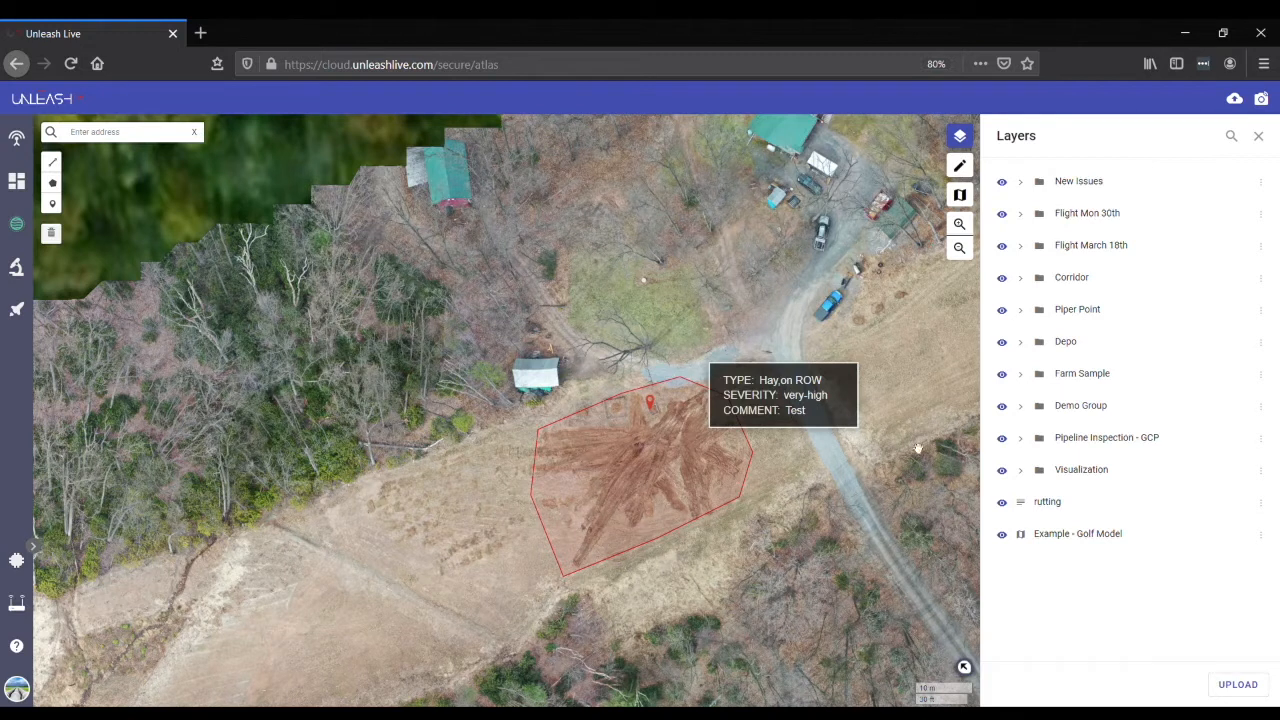
{"action": "left_click", "coordinate": [1261, 502]}
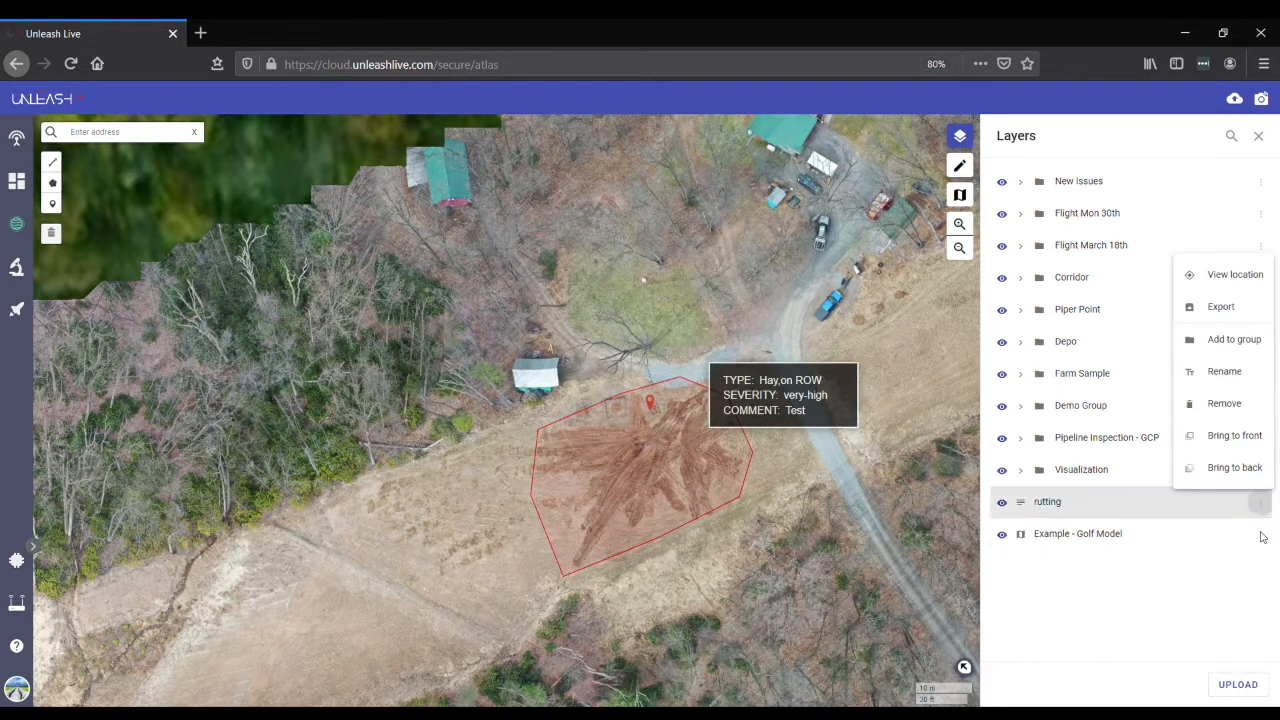
{"action": "left_click", "coordinate": [1234, 340]}
{"action": "left_click", "coordinate": [586, 245]}
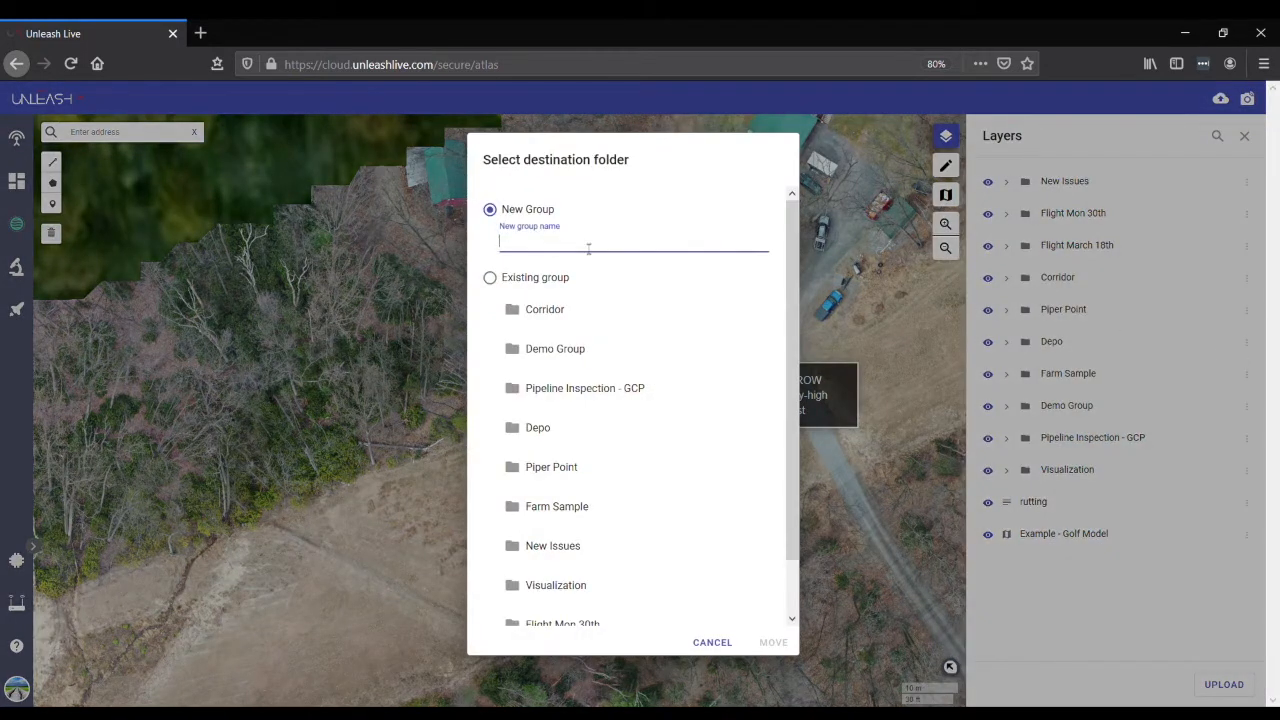
{"action": "type", "text": "New issues 27"}
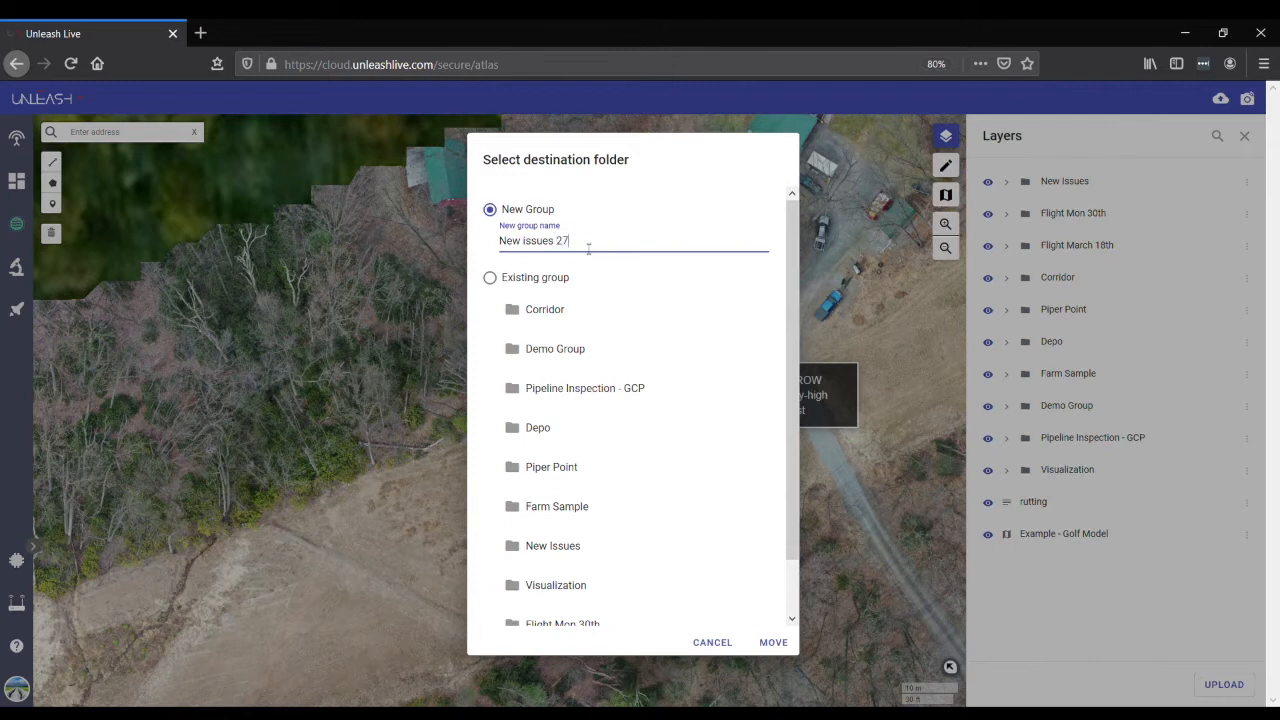
{"action": "left_click", "coordinate": [782, 647]}
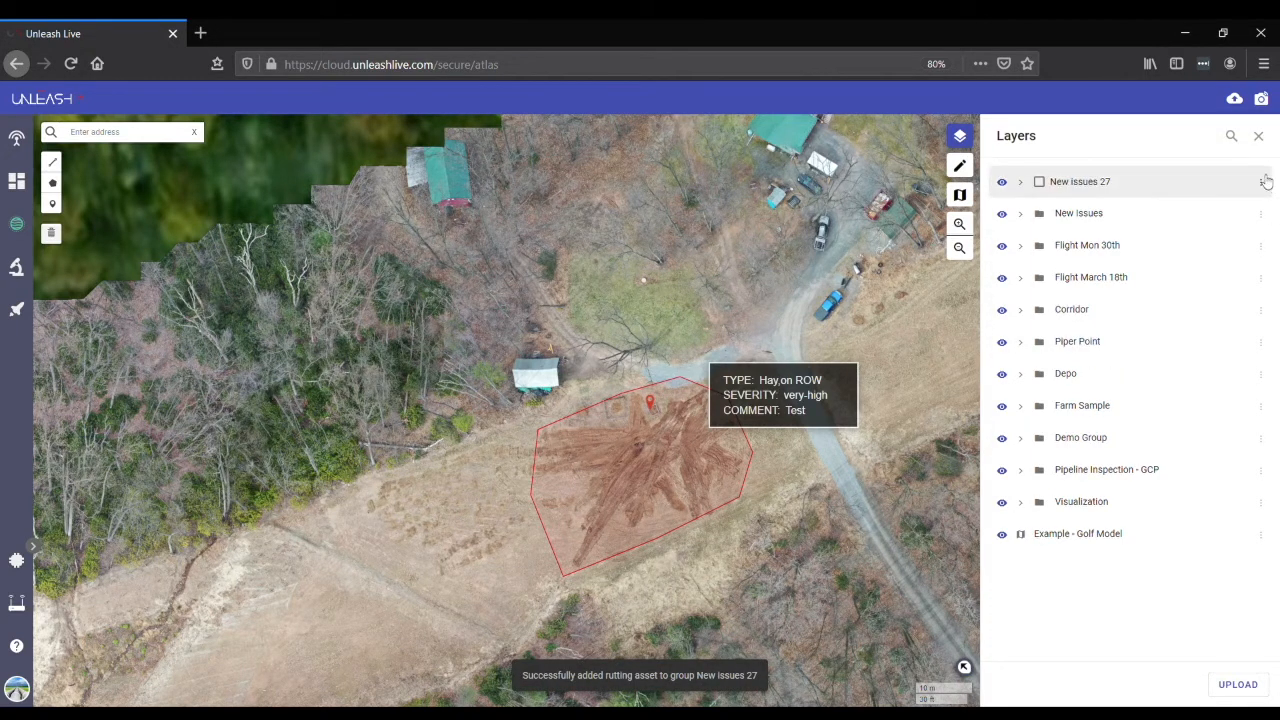
- Expand the New issues 27 group and go to the location of its rutting layer
{"action": "left_click", "coordinate": [1021, 184]}
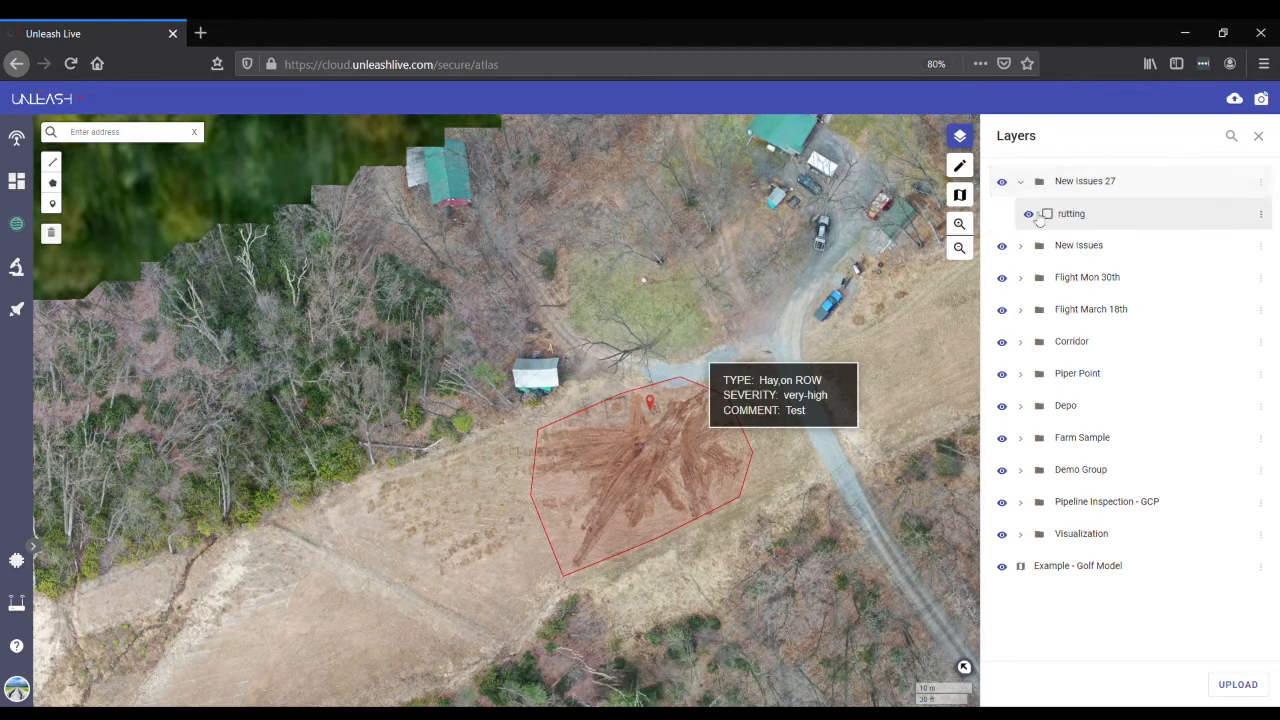
{"action": "left_click", "coordinate": [1263, 219]}
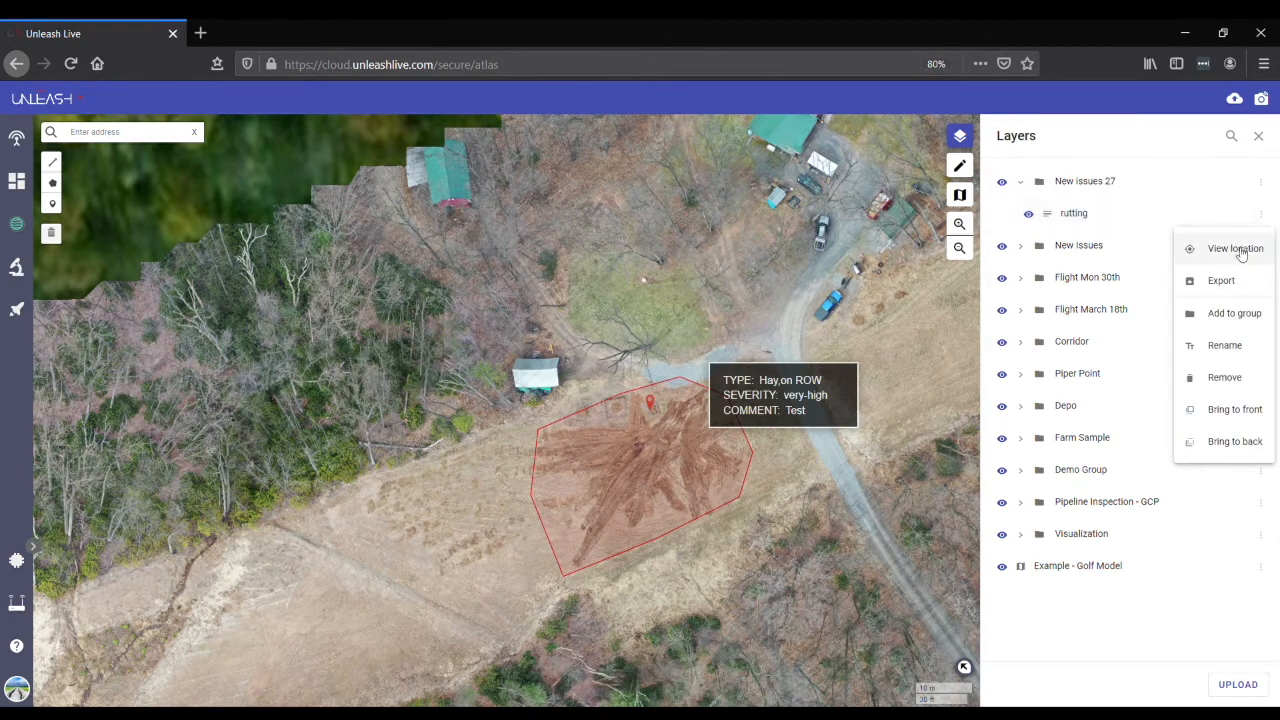
{"action": "left_click", "coordinate": [1236, 249]}
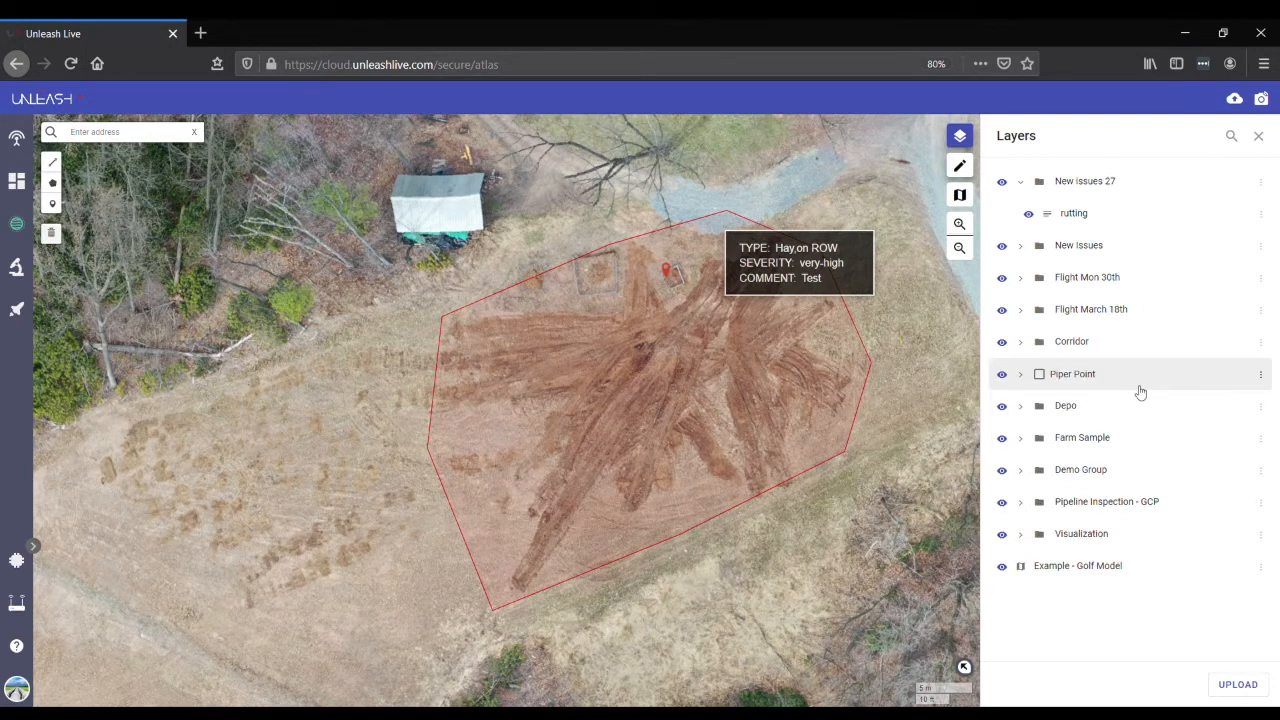
- Expand the Piper Point group and go to the location of its piper-point-annotations layer
{"action": "left_click", "coordinate": [1021, 375]}
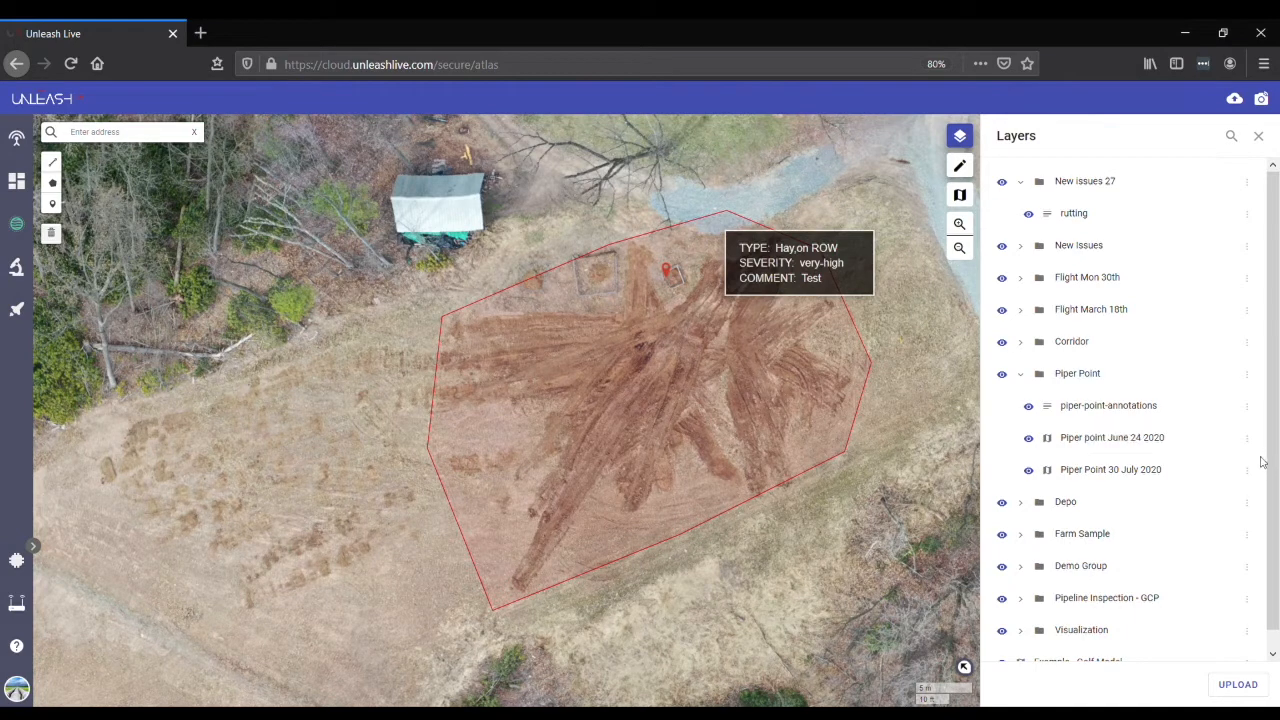
{"action": "left_click", "coordinate": [1246, 405]}
{"action": "left_click", "coordinate": [1249, 447]}
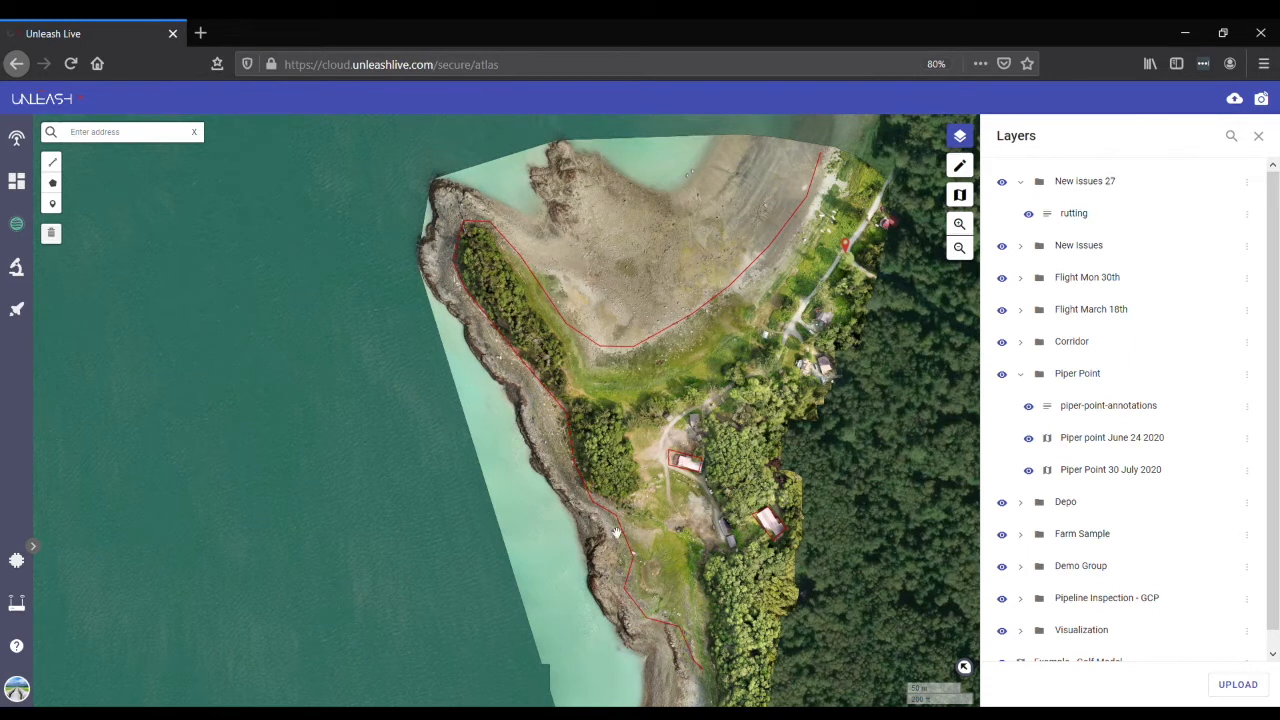
- Compare the Piper Point flights by hiding and showing again the Piper point June 24 2020 and Piper Point 30 July 2020 layers
{"action": "left_click", "coordinate": [1030, 440]}
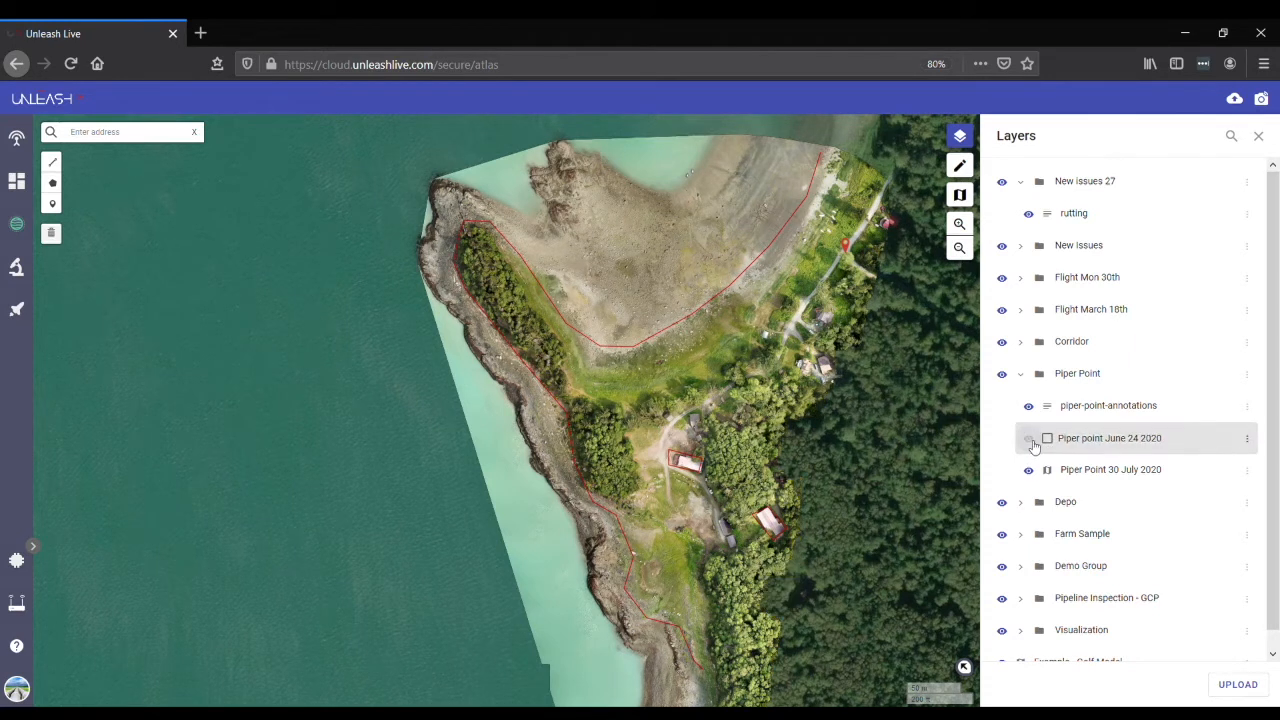
{"action": "left_click", "coordinate": [1028, 440]}
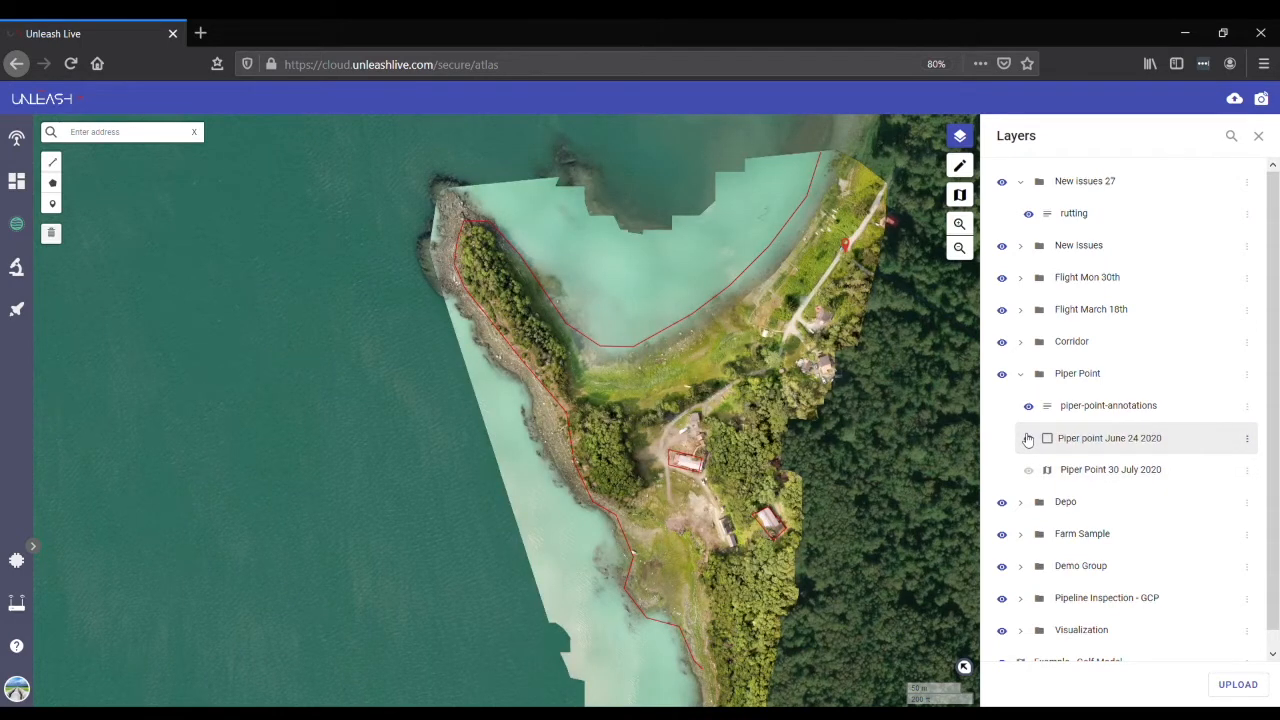
{"action": "left_click", "coordinate": [1029, 470]}
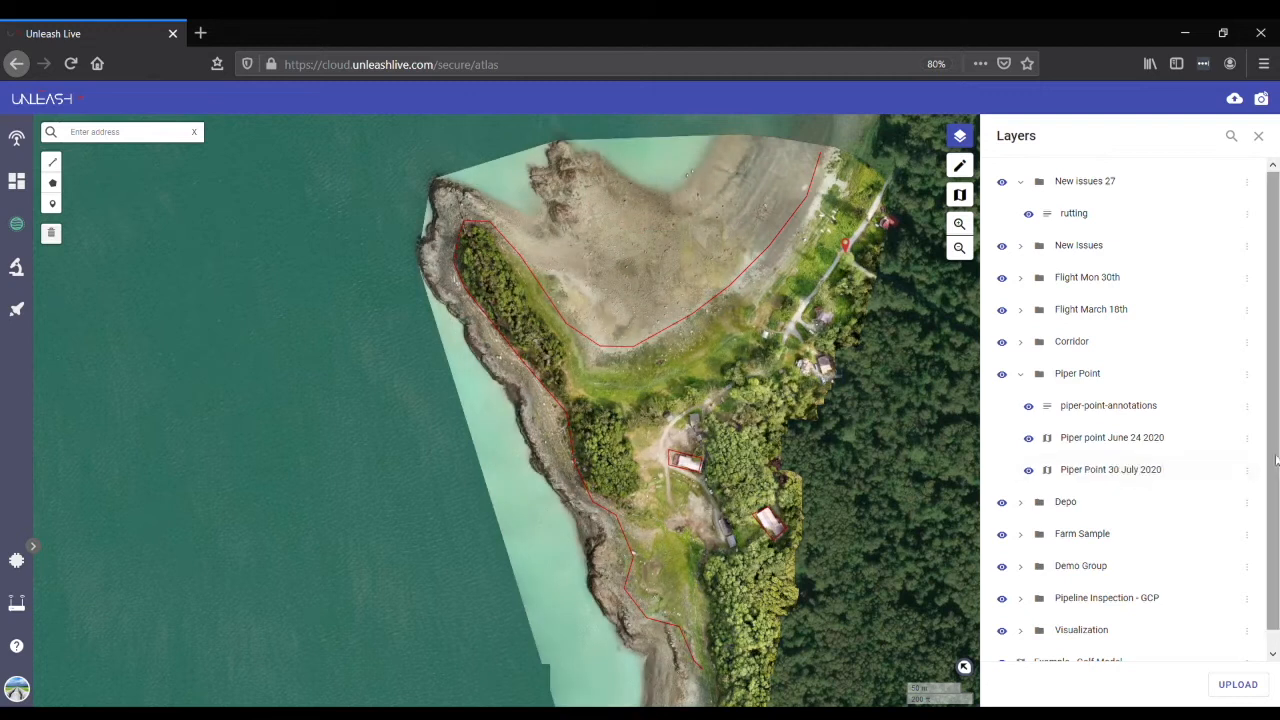
- Go to the source photos of the Piper point June 24 2020 layer and enlarge the third photo
{"action": "left_click", "coordinate": [1261, 405]}
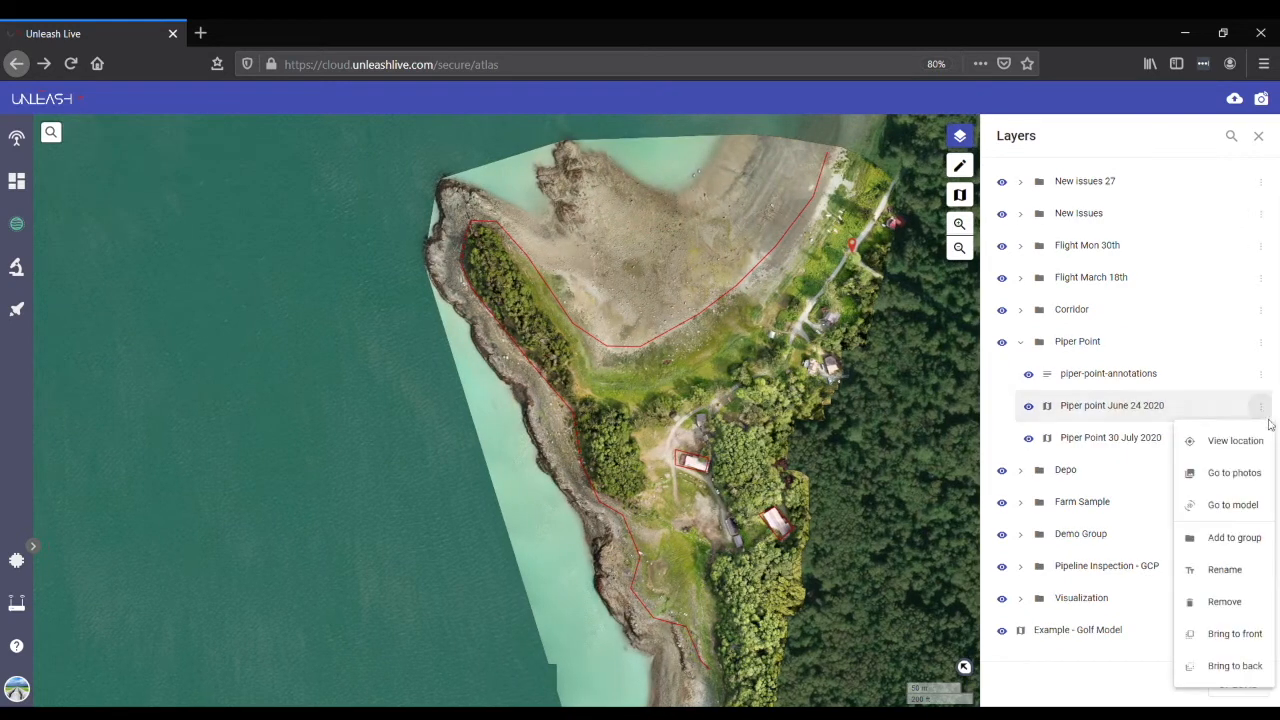
{"action": "left_click", "coordinate": [1263, 476]}
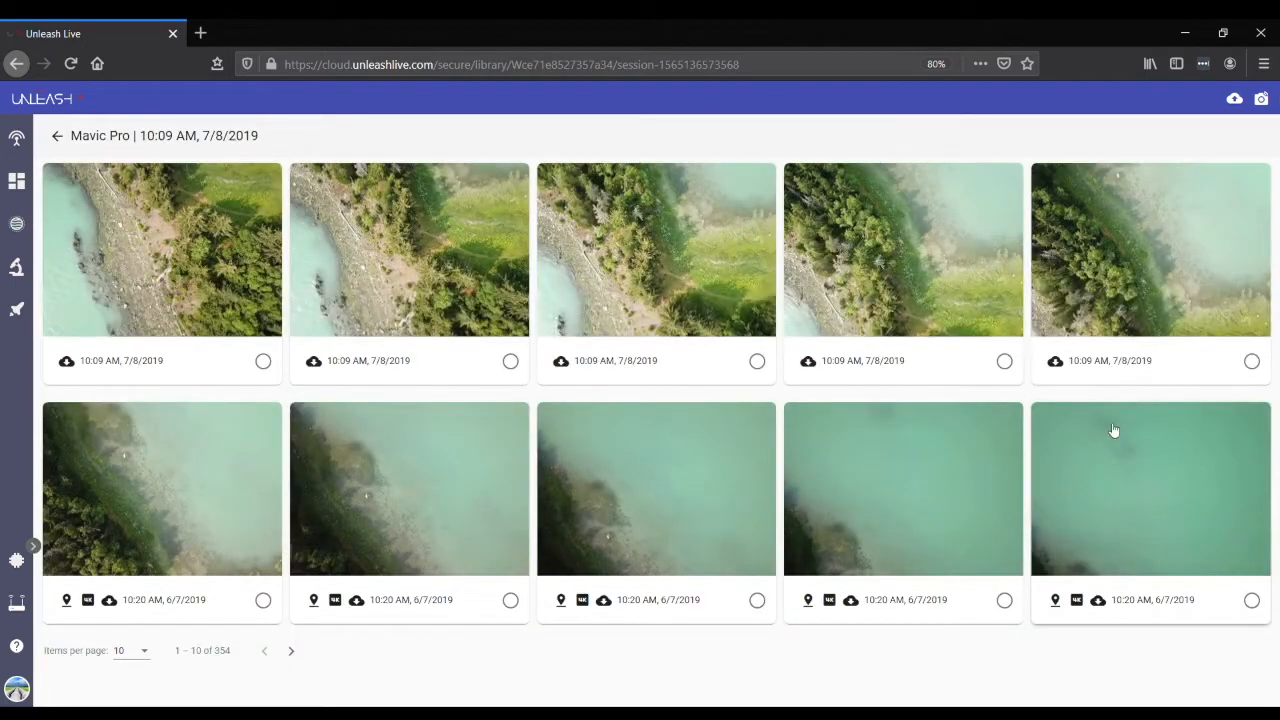
{"action": "left_click", "coordinate": [699, 254]}
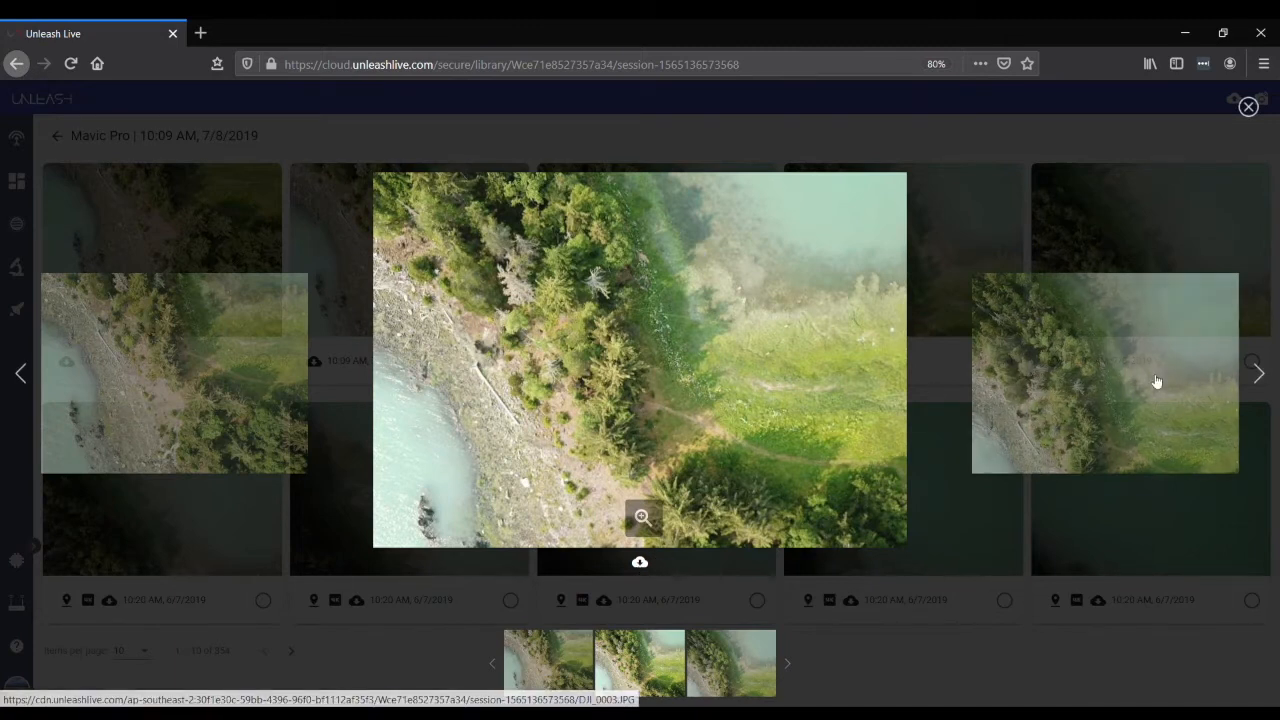
- Step forward through the enlarged photos to a geotagged one and view where it was taken on the map
{"action": "left_click", "coordinate": [1262, 378]}
{"action": "left_click", "coordinate": [1262, 376]}
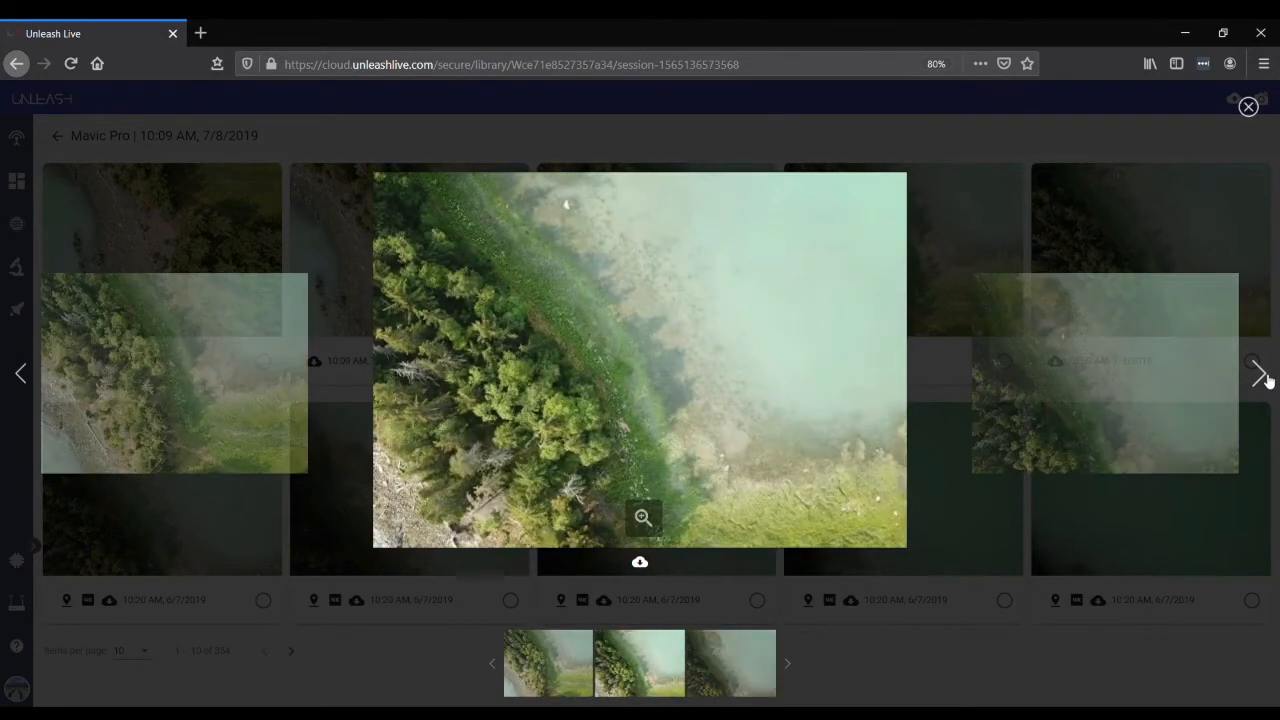
{"action": "left_click", "coordinate": [1260, 373]}
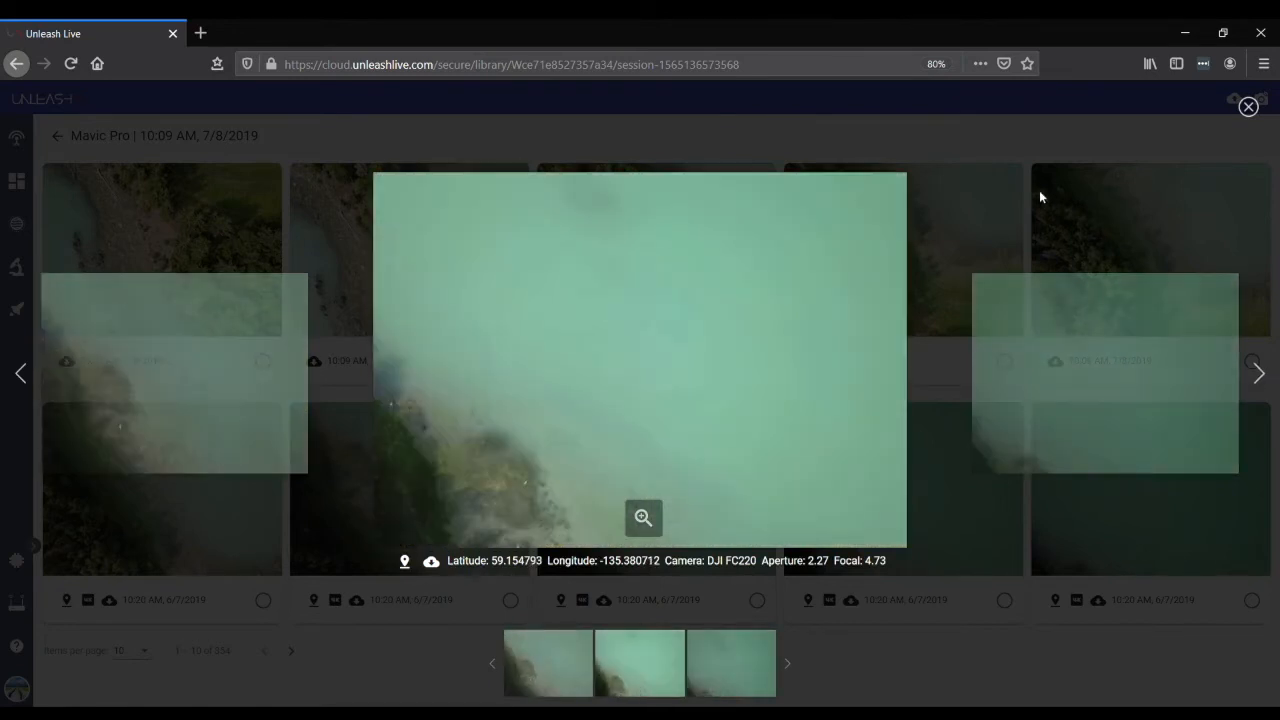
{"action": "left_click", "coordinate": [405, 565]}
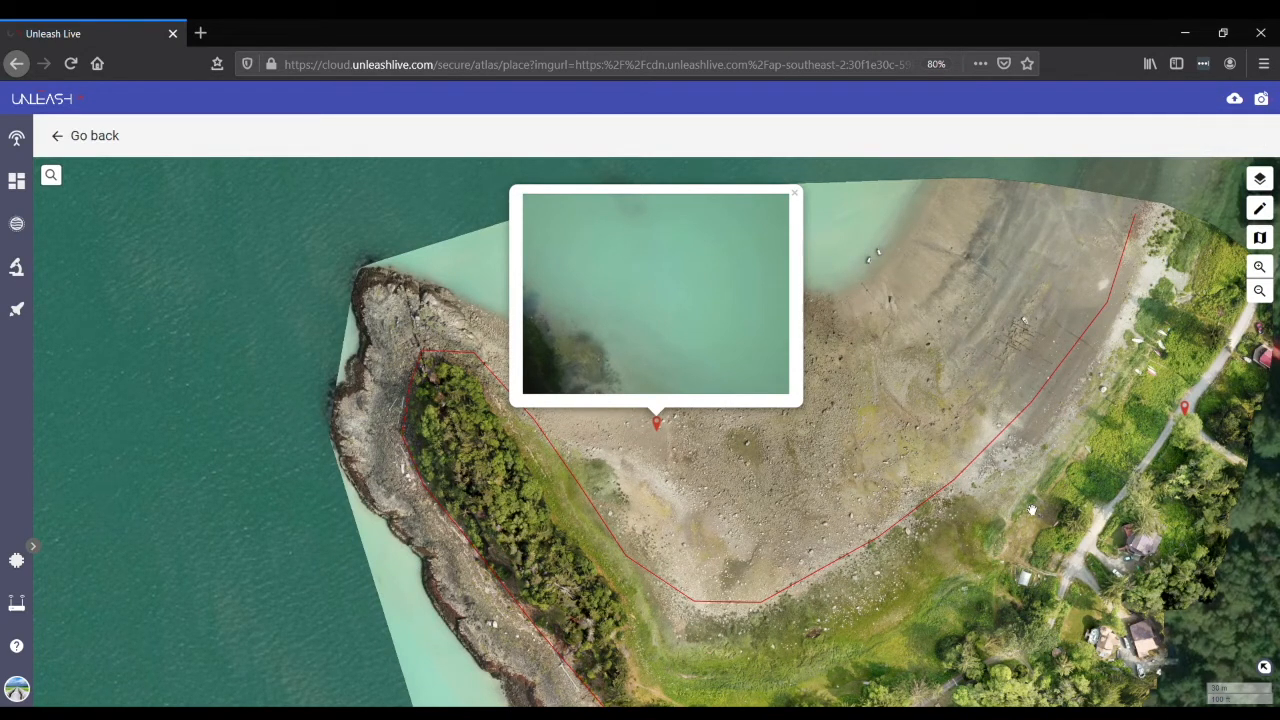
{"action": "scroll", "coordinate": [1035, 512], "scroll_direction": "down", "scroll_amount": 3}
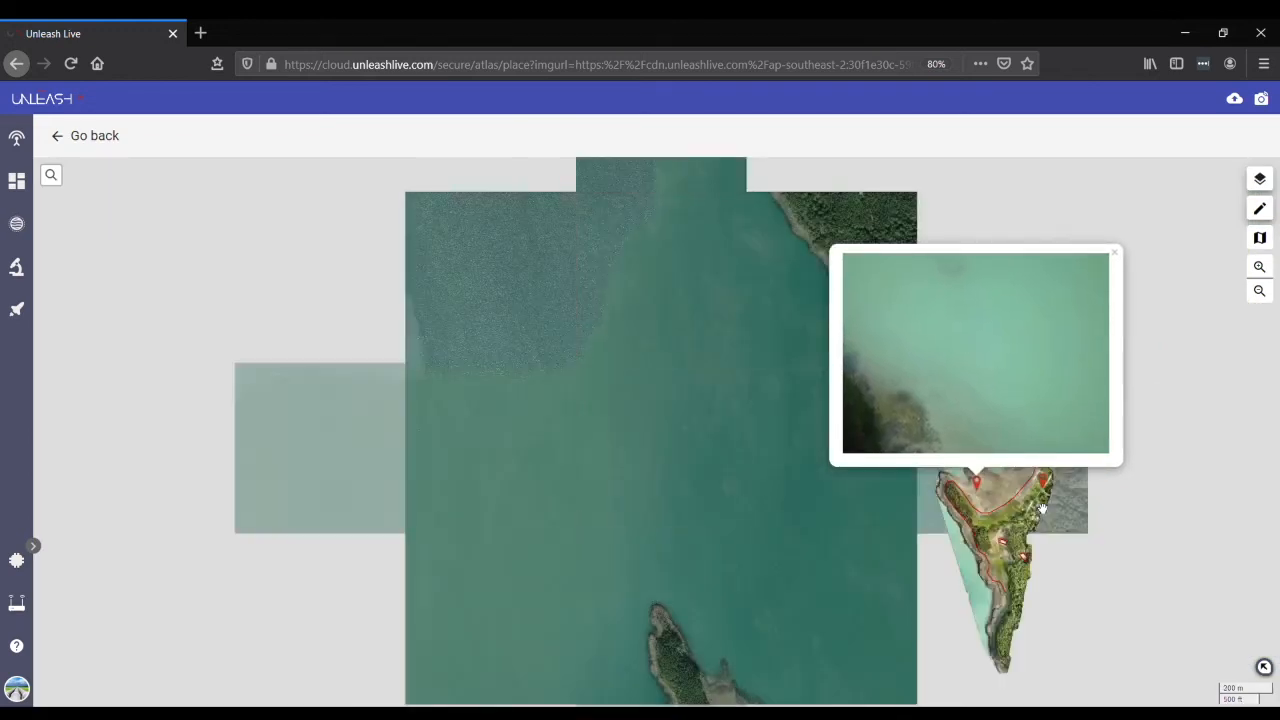